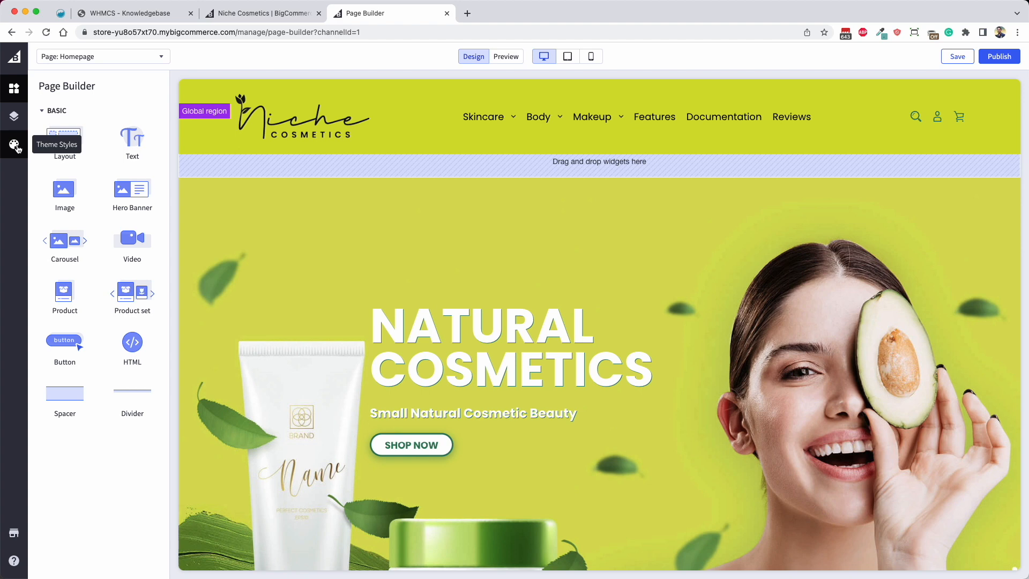
# Step: In the Home Page theme styles, set the carousel shadow color and the carousel button text color to #002FE1
pyautogui.click(16, 146)
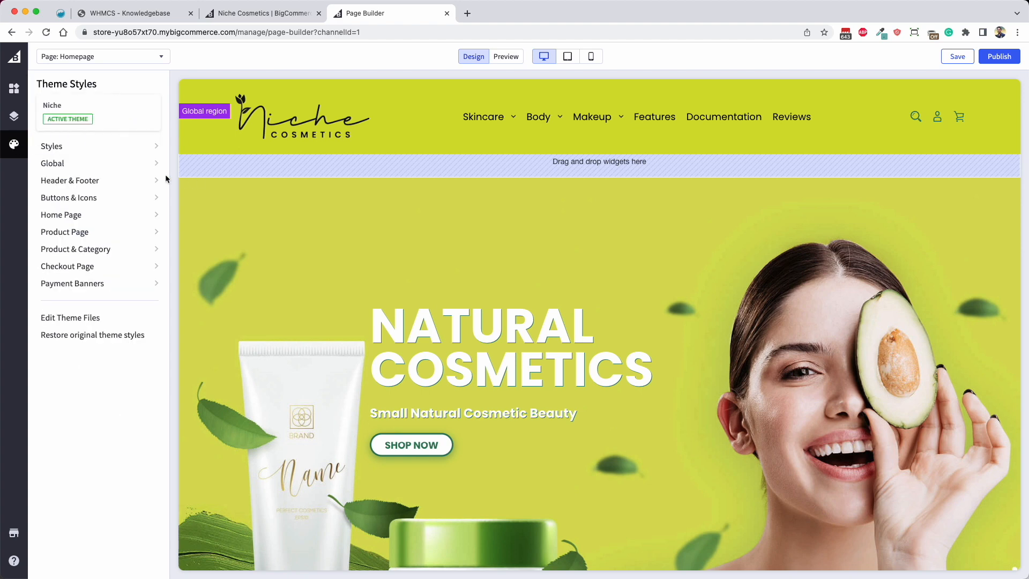
pyautogui.click(114, 220)
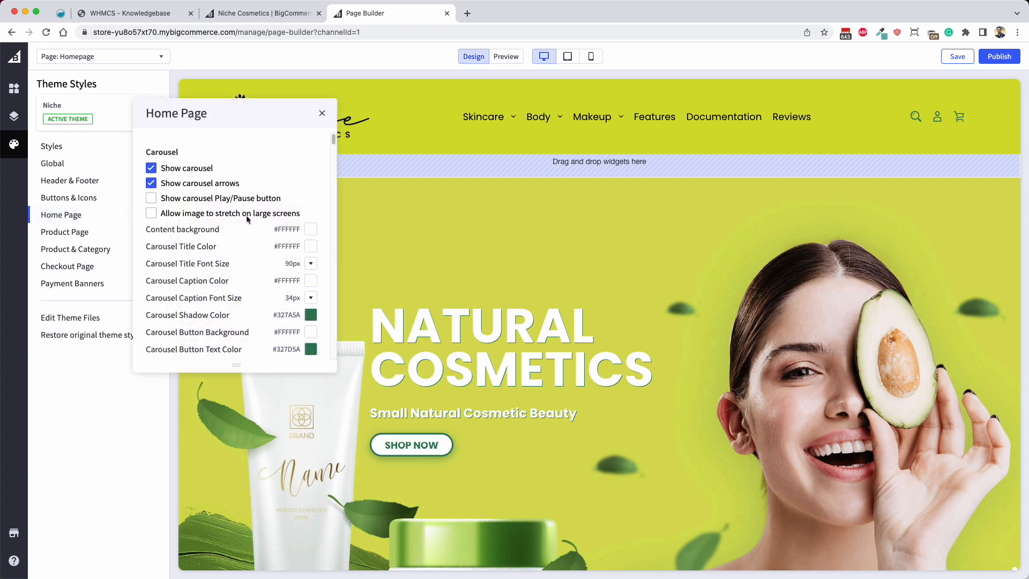
pyautogui.scroll(-3, 648, 302)
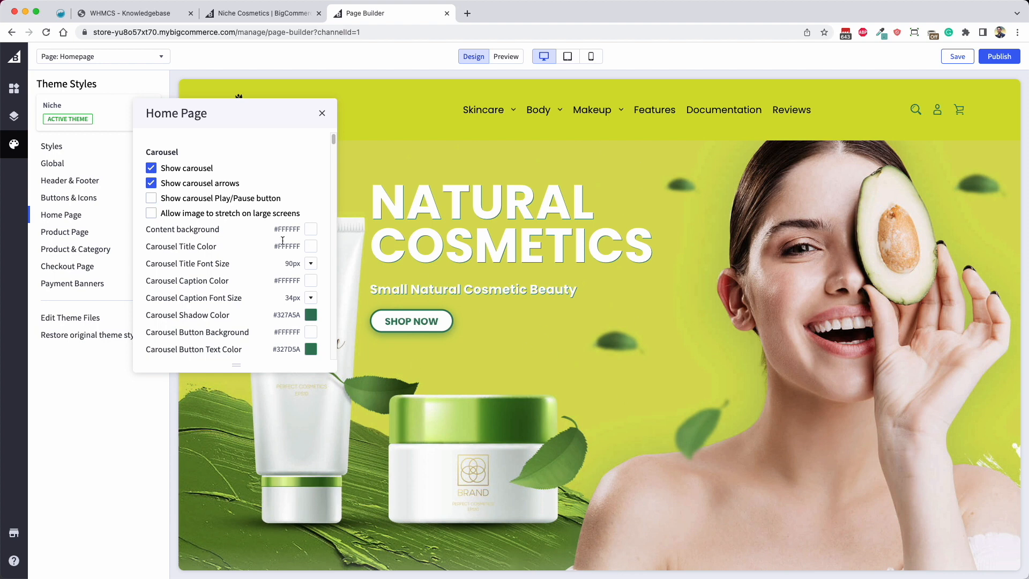
pyautogui.scroll(-2, 283, 240)
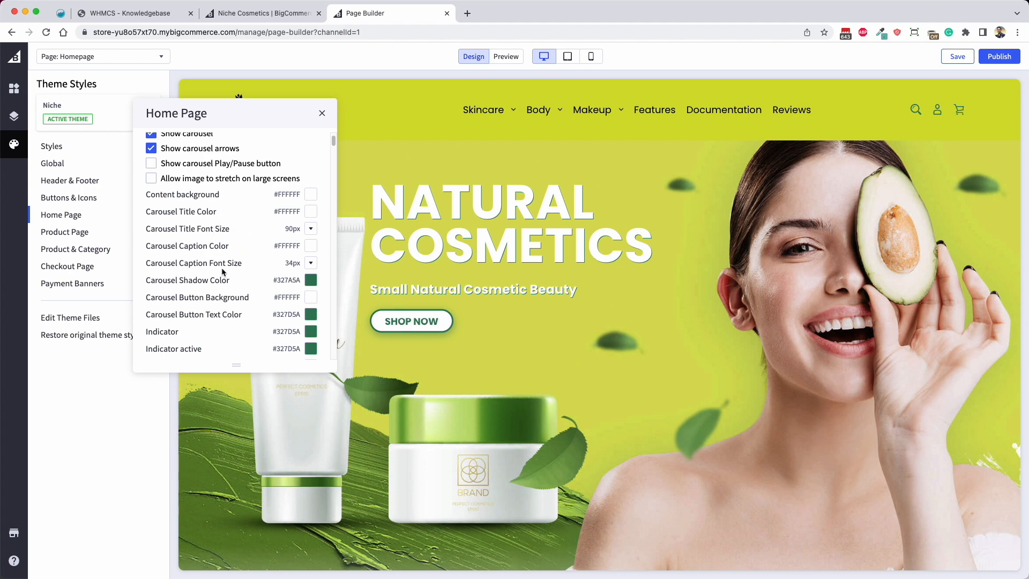
pyautogui.click(311, 280)
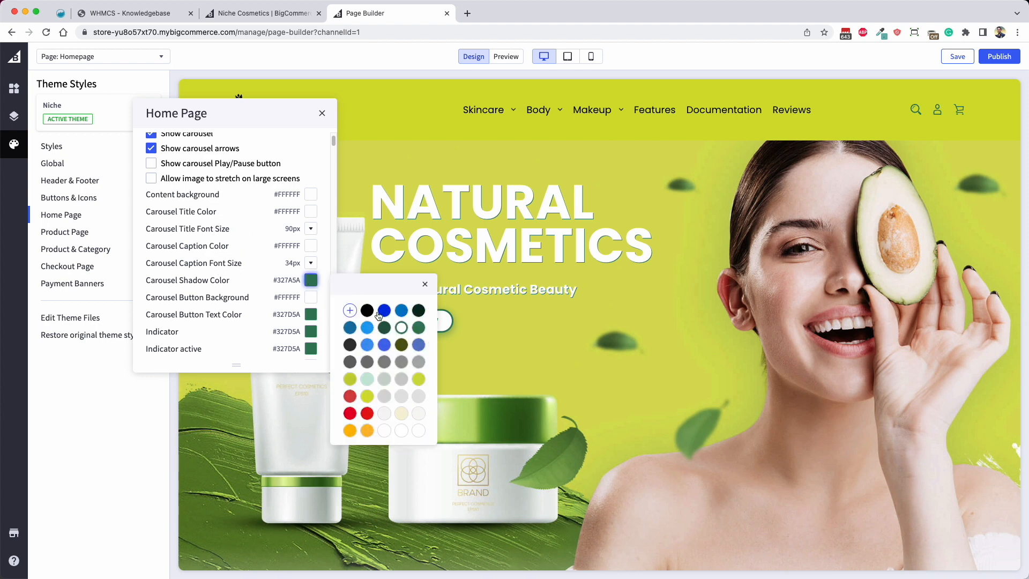
pyautogui.click(384, 311)
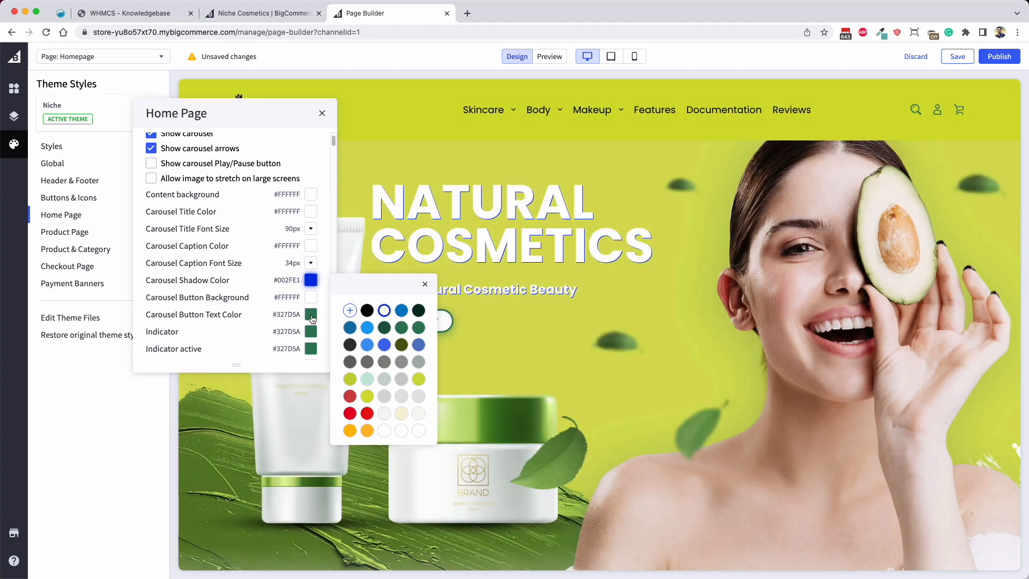
pyautogui.click(311, 315)
pyautogui.click(384, 344)
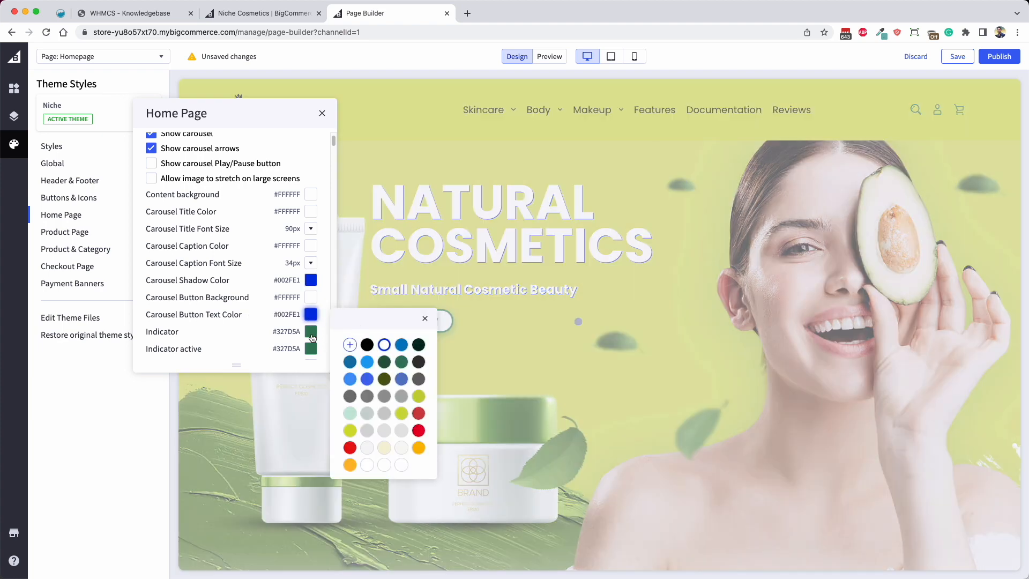
# Step: Set the carousel's indicator and active indicator colors to #1DA1F2 and its title color to #FFBA00
pyautogui.click(367, 379)
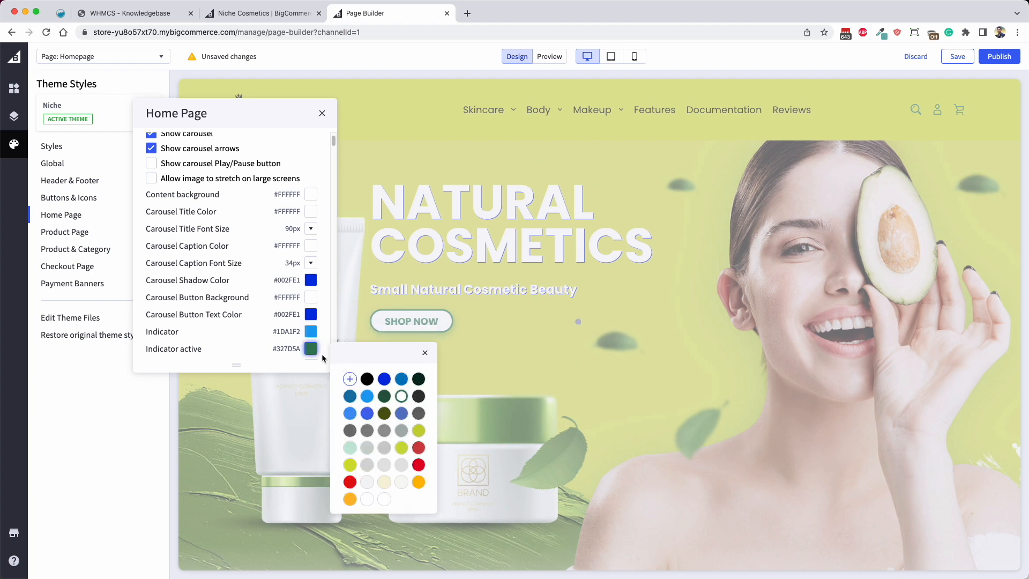
pyautogui.click(368, 398)
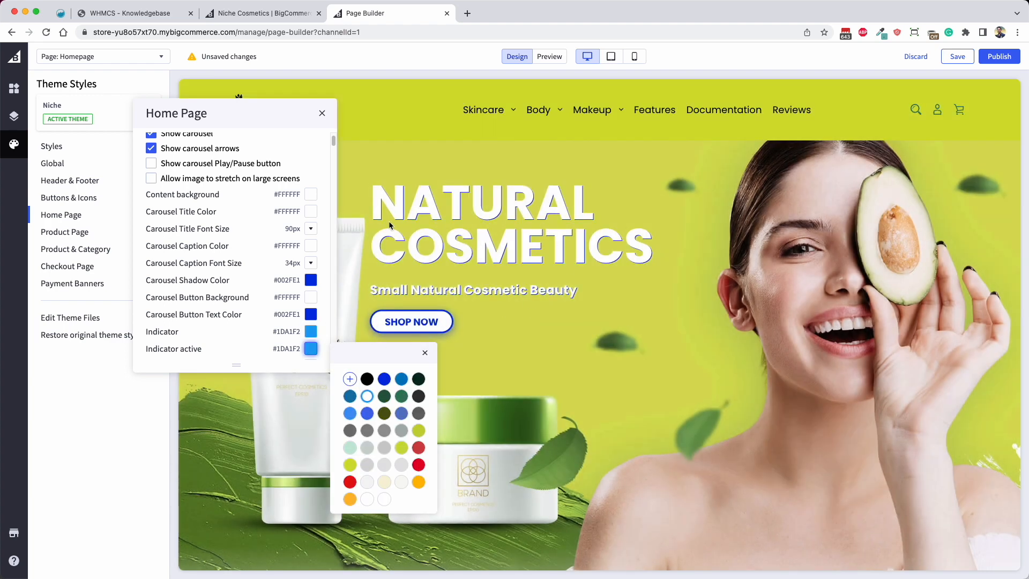
pyautogui.click(311, 210)
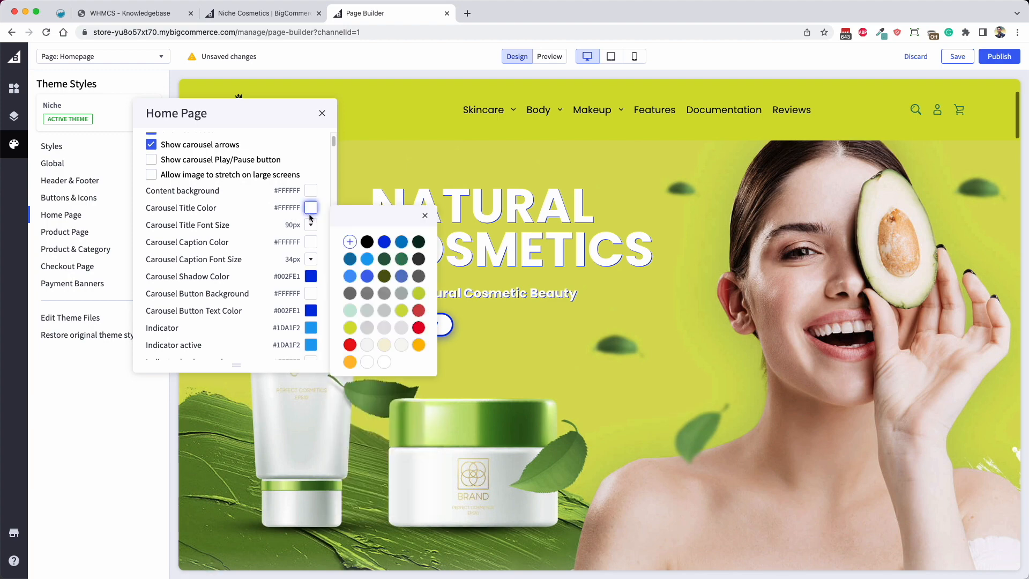
pyautogui.click(419, 345)
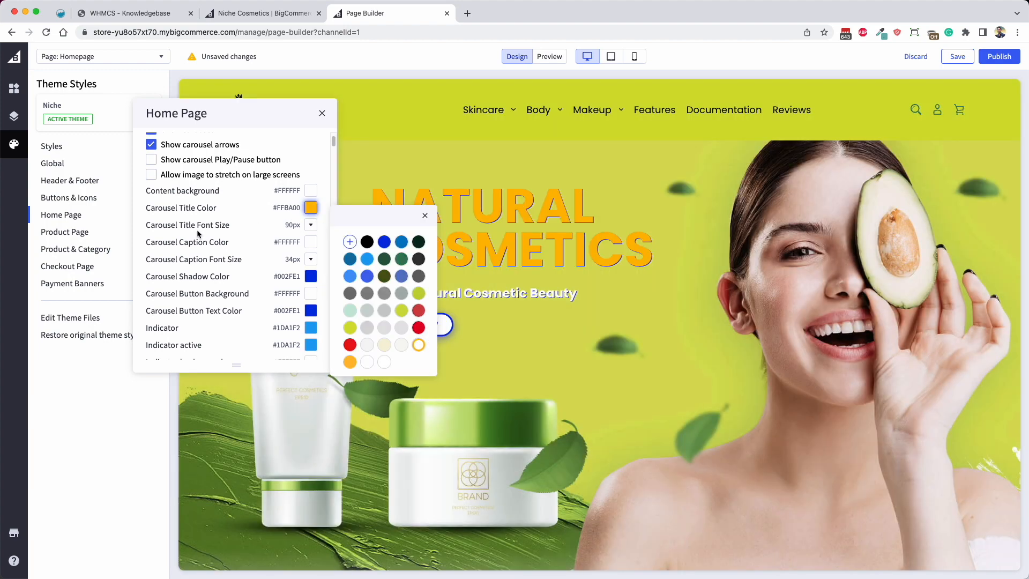
# Step: Set the homepage heading text color to #007DC6 and the subheading text color to #D14343
pyautogui.scroll(-5, 200, 230)
pyautogui.scroll(-2, 203, 230)
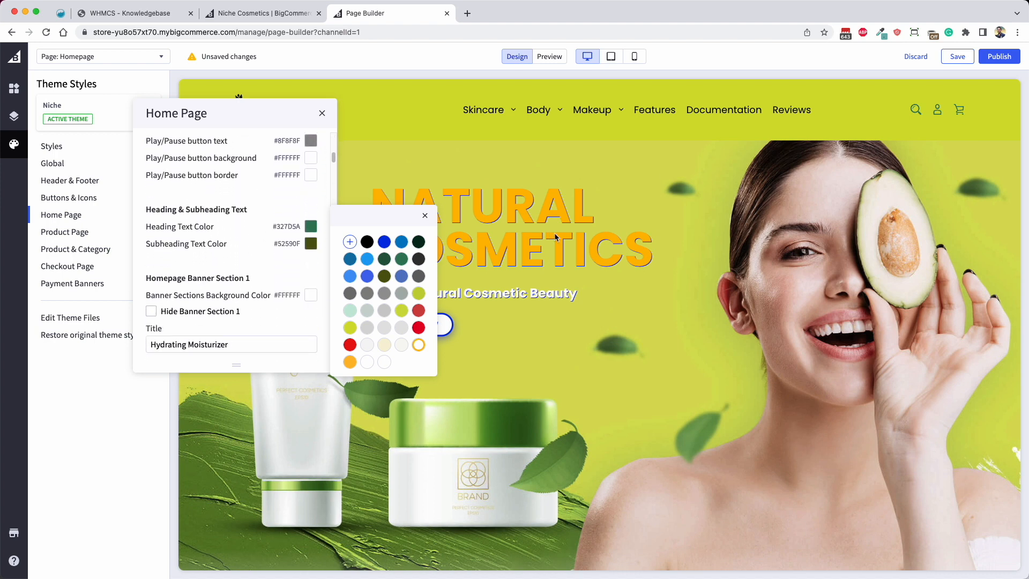
pyautogui.scroll(-10, 558, 236)
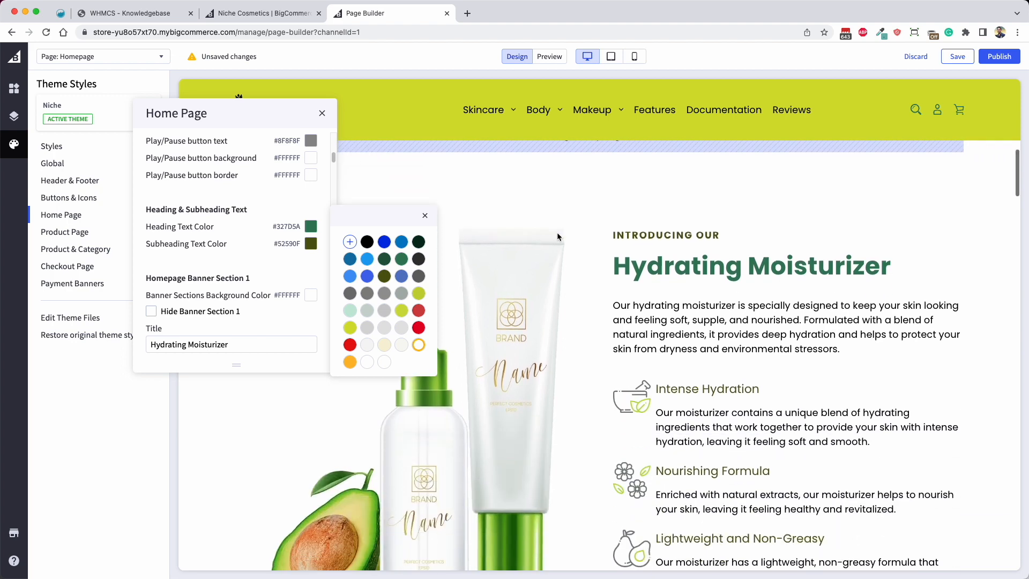
pyautogui.scroll(-2, 645, 231)
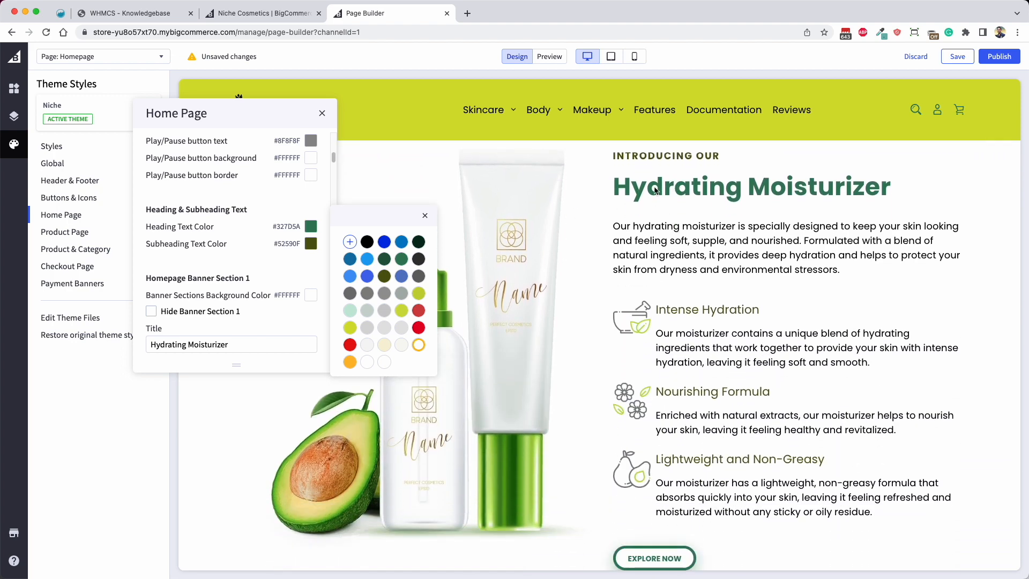
pyautogui.scroll(1, 655, 190)
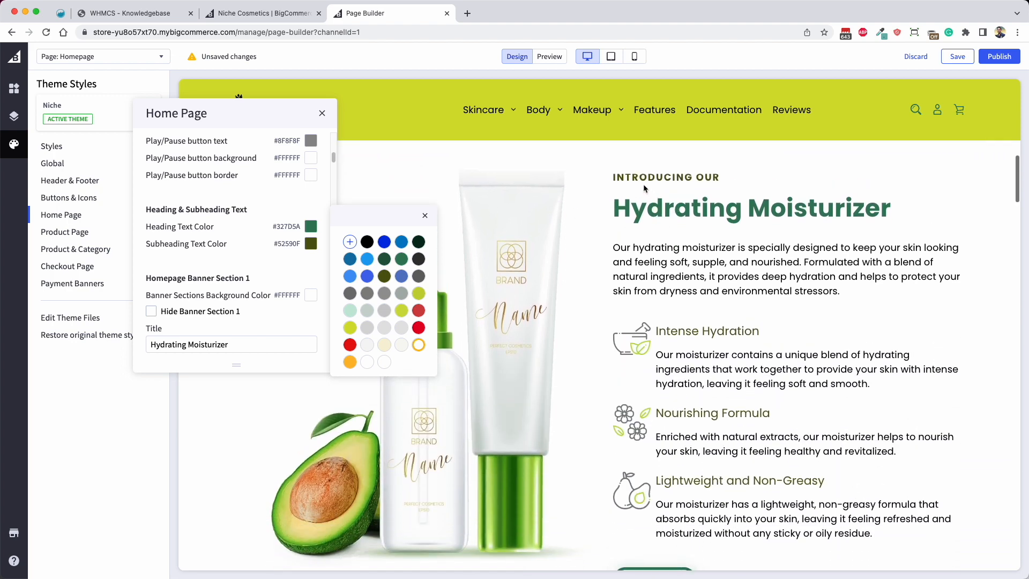
pyautogui.click(312, 227)
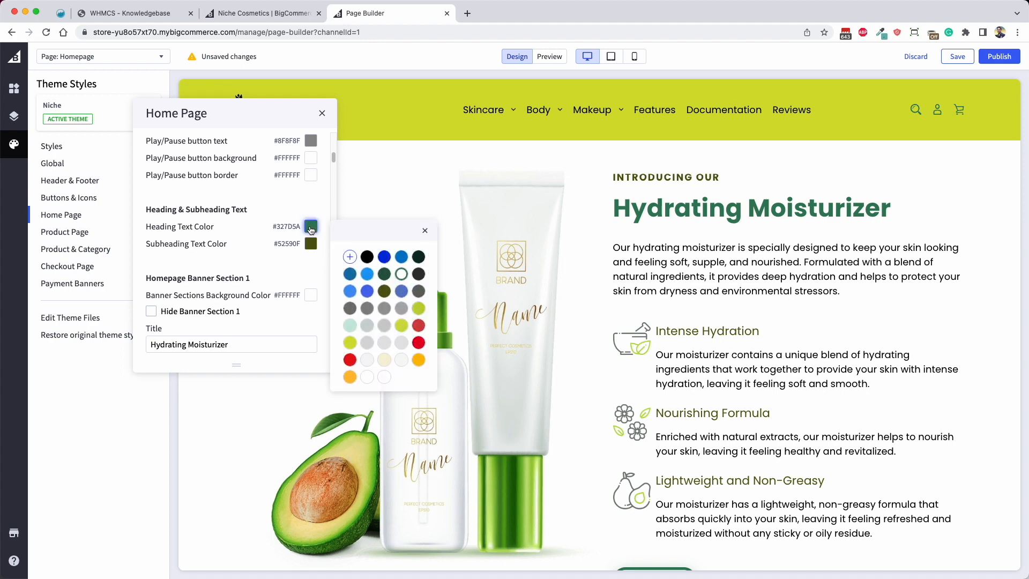
pyautogui.click(401, 256)
pyautogui.click(310, 244)
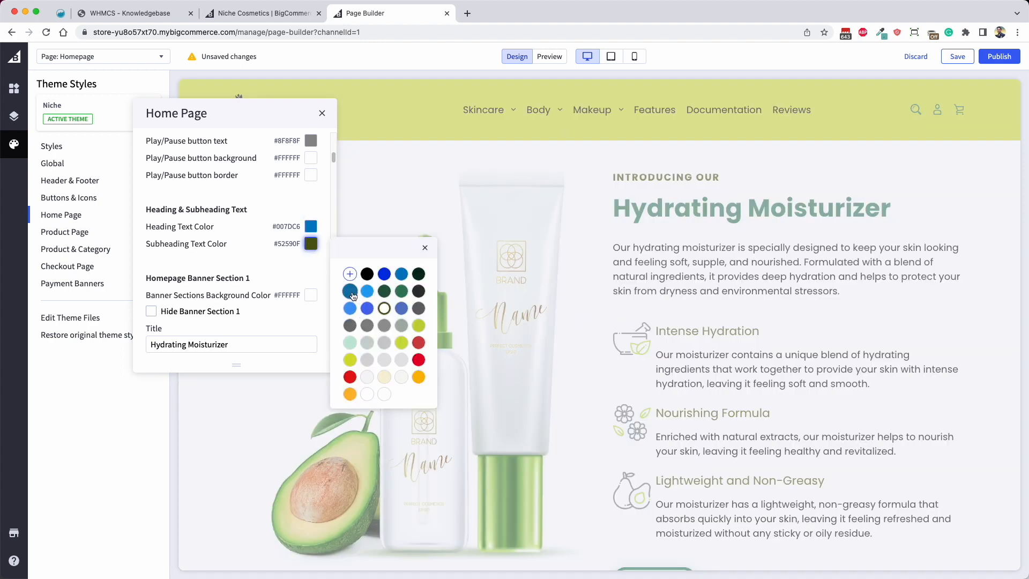
pyautogui.click(418, 342)
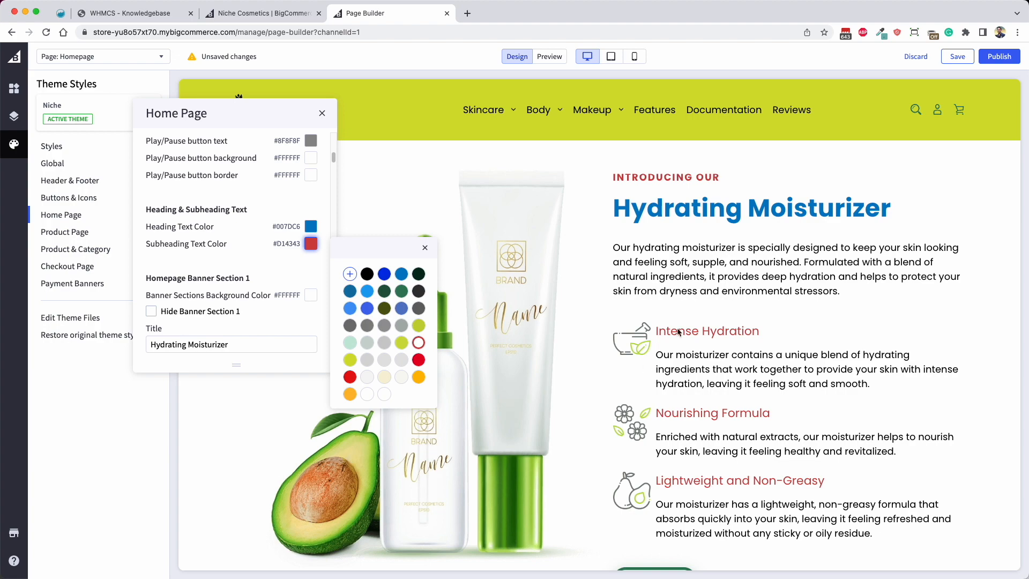
# Step: Examine the headings and subheadings across the homepage banner sections and the settings for Homepage Banner Section 1
pyautogui.scroll(-10, 649, 290)
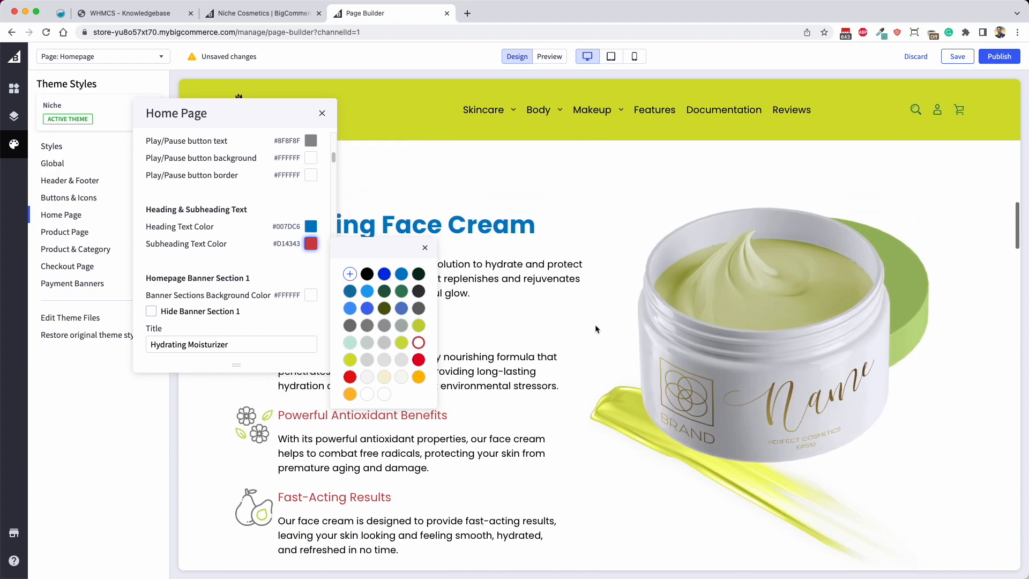
pyautogui.scroll(-12, 598, 317)
pyautogui.scroll(1, 245, 184)
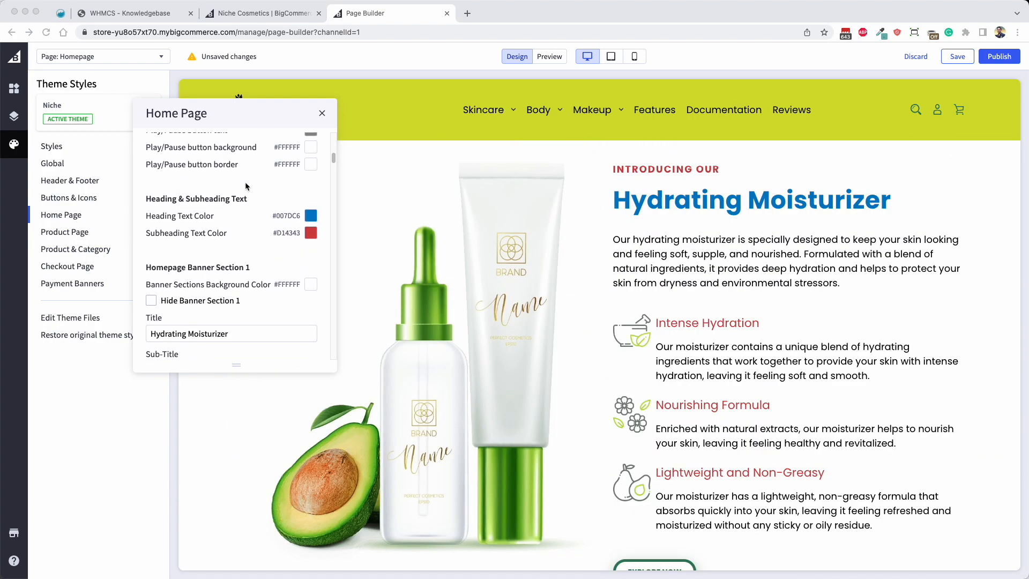
pyautogui.scroll(-4, 246, 184)
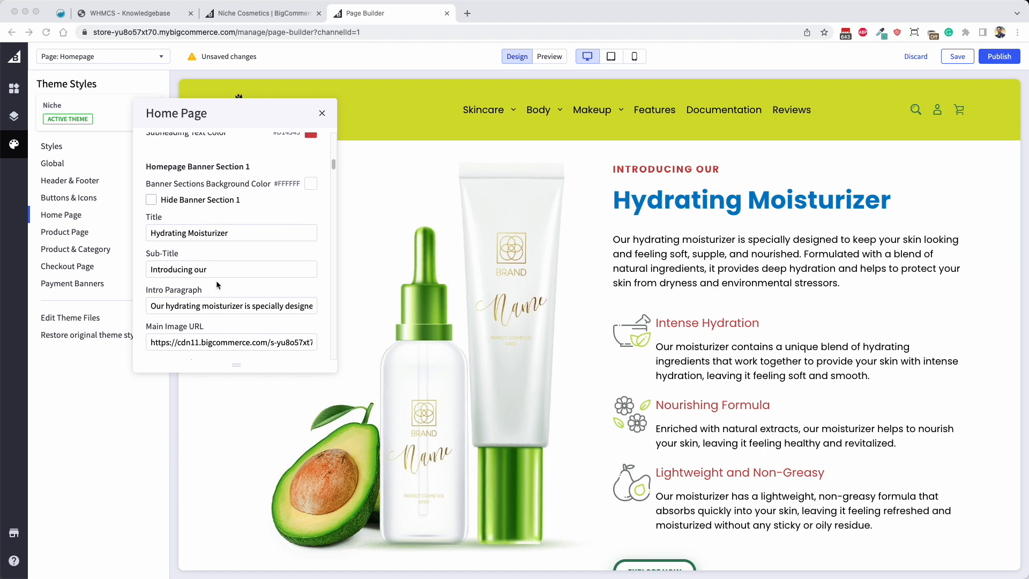
pyautogui.scroll(-6, 741, 202)
pyautogui.scroll(-10, 741, 202)
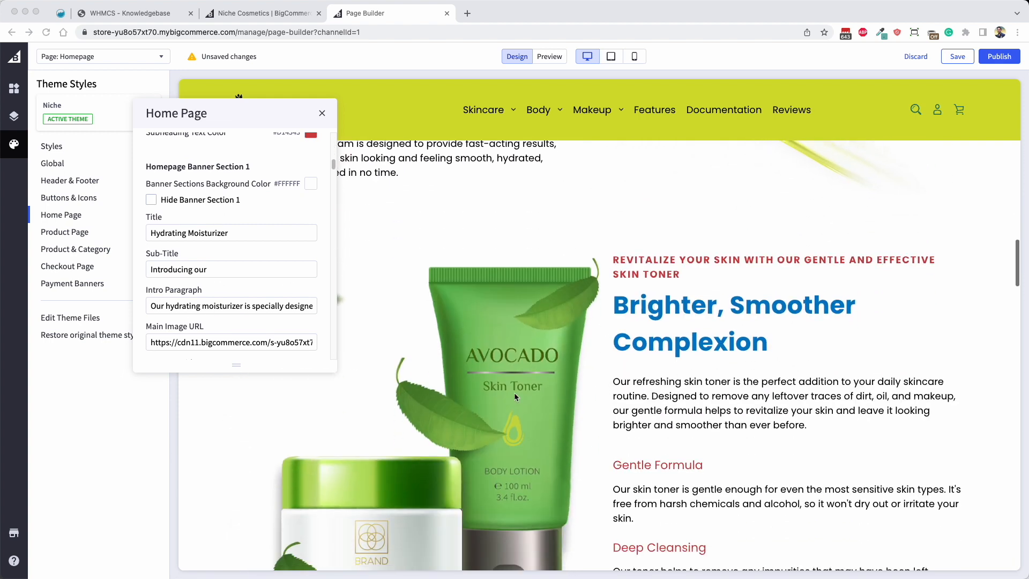
pyautogui.scroll(15, 766, 301)
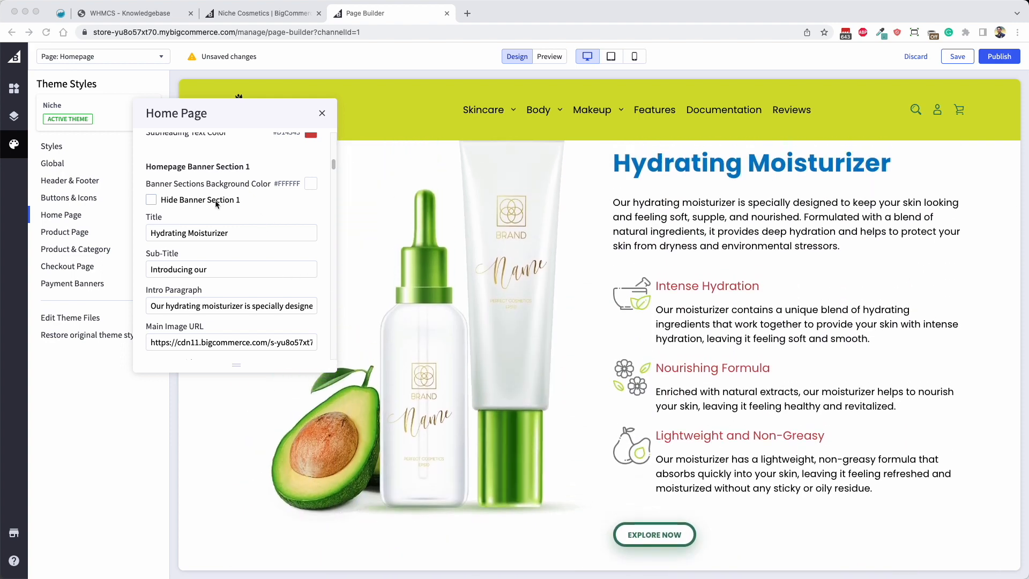
pyautogui.scroll(1, 709, 317)
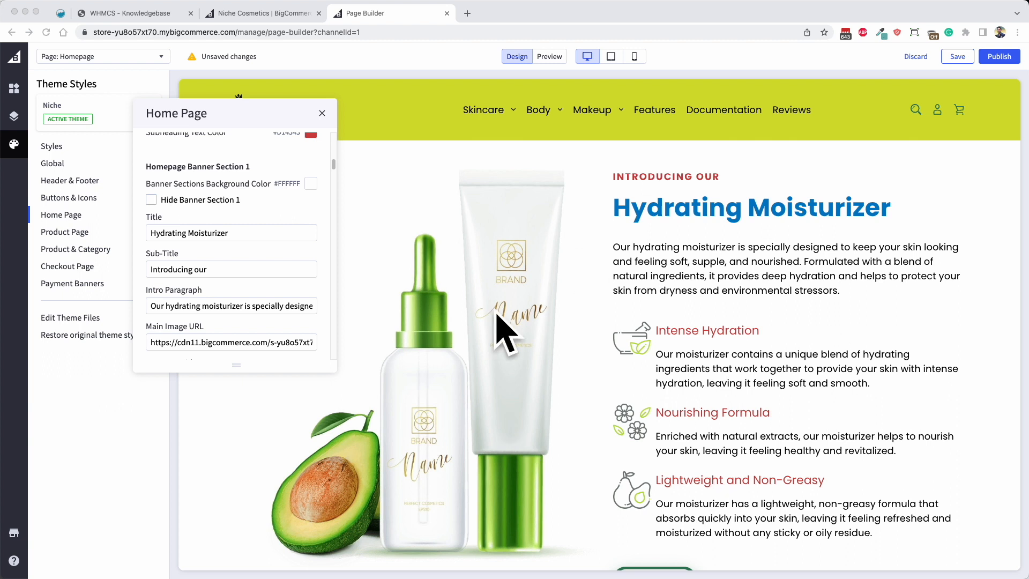
# Step: Compare the title, sub-title, intro paragraph and main image URL of Homepage Banner Section 1 with the page preview
pyautogui.click(166, 234)
pyautogui.moveTo(155, 233); pyautogui.dragTo(231, 233)
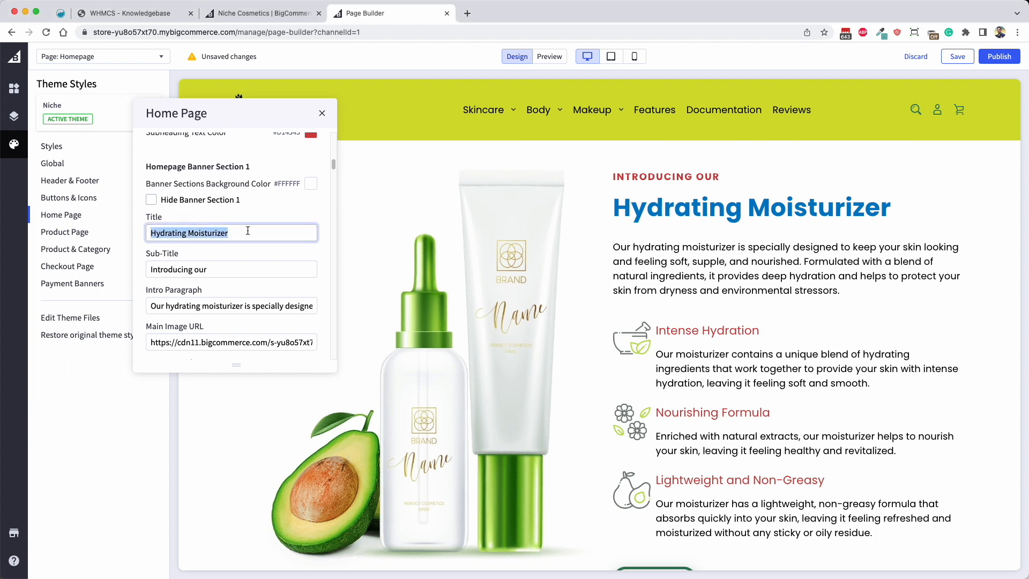
pyautogui.moveTo(155, 269); pyautogui.dragTo(215, 269)
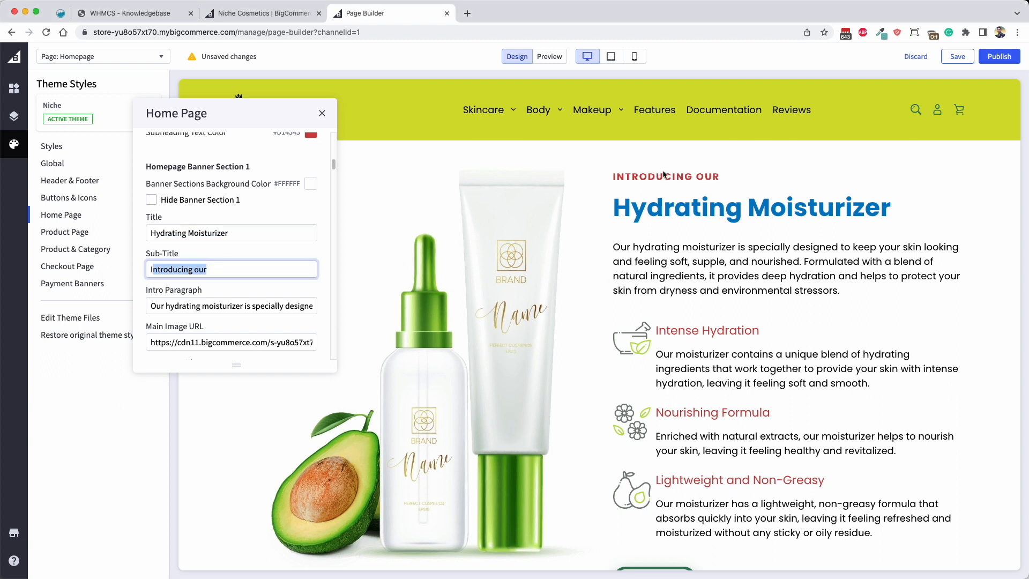
pyautogui.click(218, 266)
pyautogui.moveTo(153, 306); pyautogui.dragTo(383, 313)
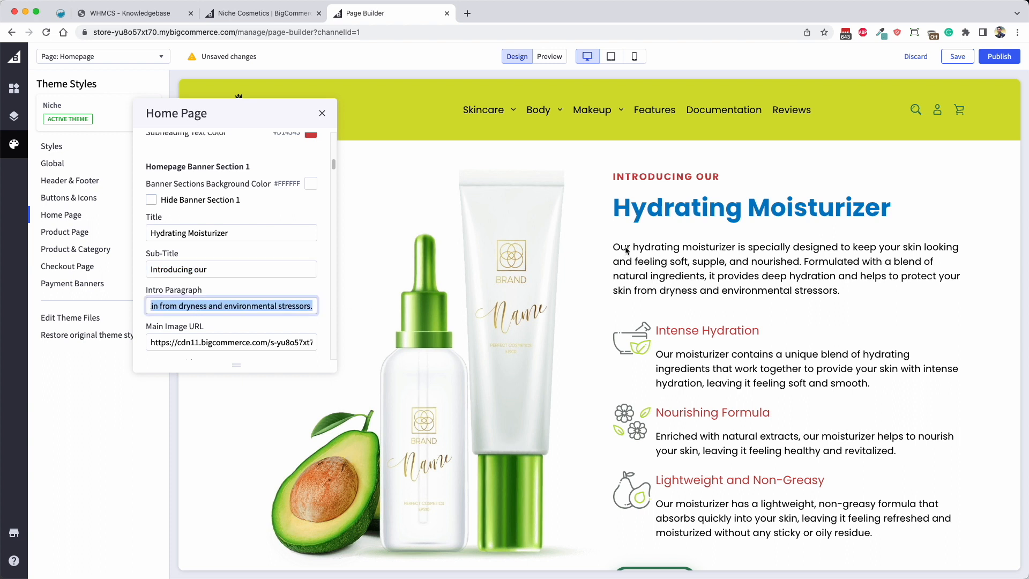
pyautogui.scroll(-3, 262, 300)
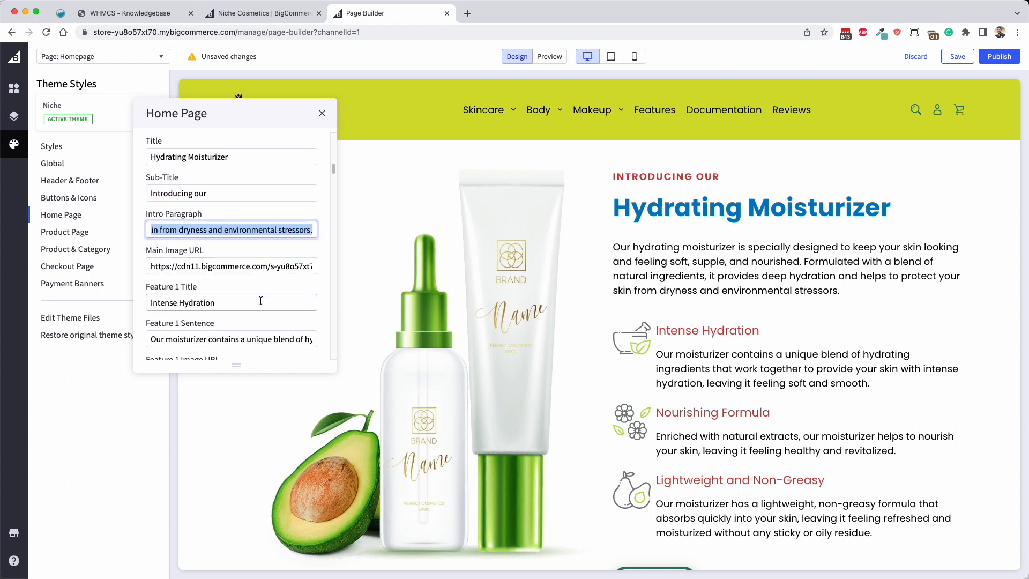
pyautogui.moveTo(153, 268); pyautogui.dragTo(398, 272)
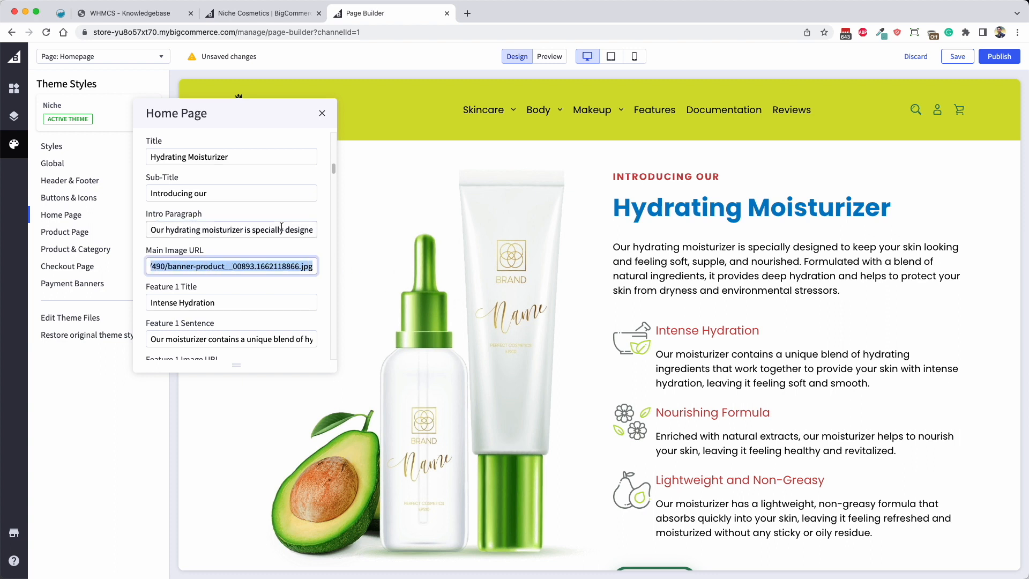
pyautogui.click(195, 267)
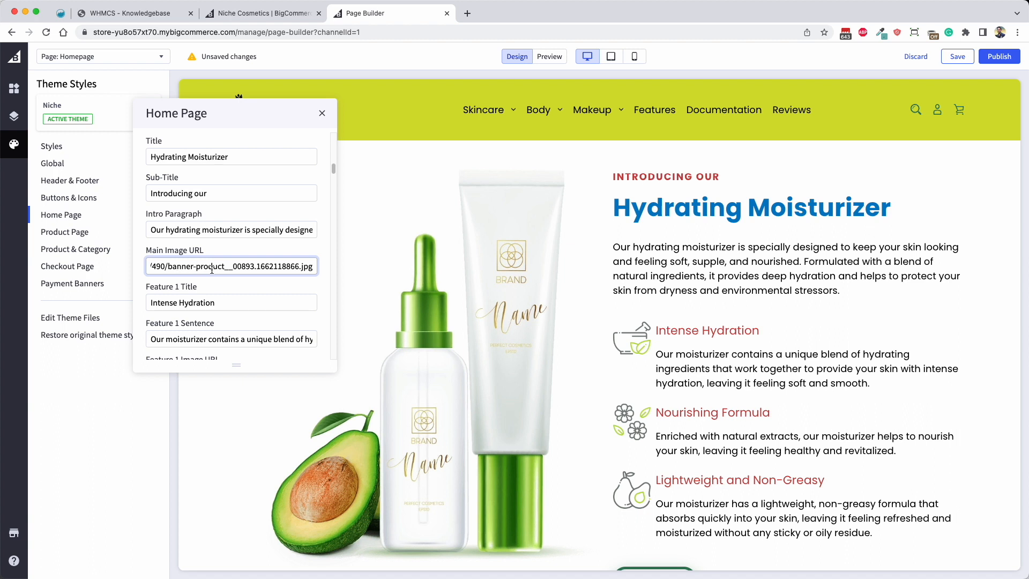
pyautogui.moveTo(315, 266); pyautogui.dragTo(101, 266)
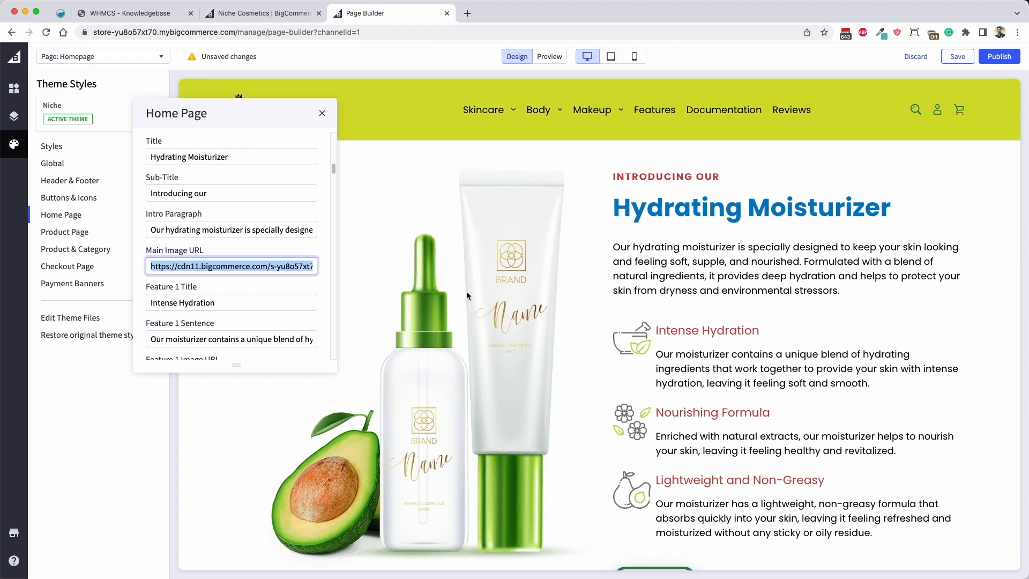
# Step: Clear the Feature 1 Image URL in Homepage Banner Section 1 so Intense Hydration has no icon
pyautogui.scroll(-1, 466, 291)
pyautogui.scroll(-2, 221, 295)
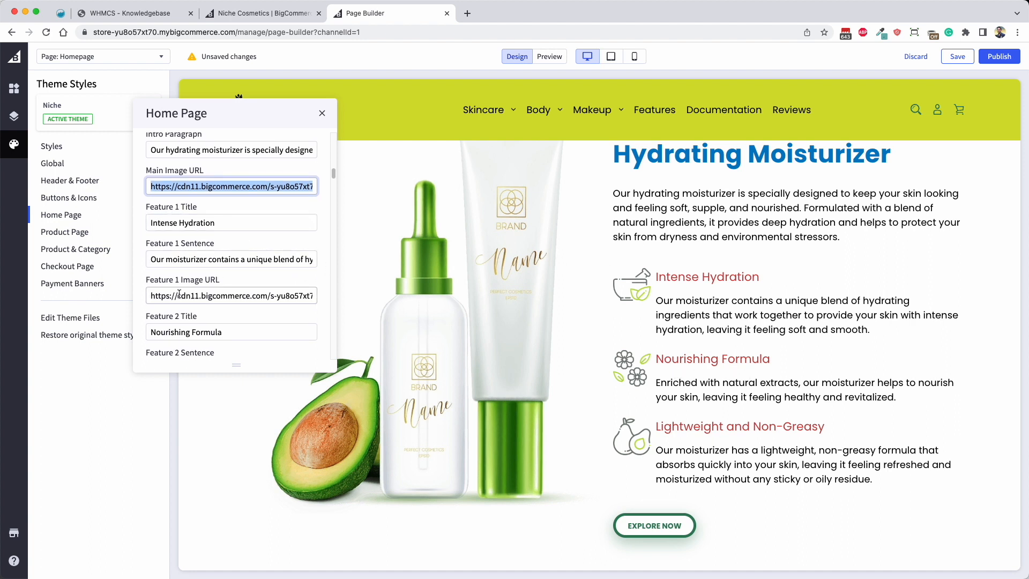
pyautogui.moveTo(179, 293); pyautogui.dragTo(296, 297)
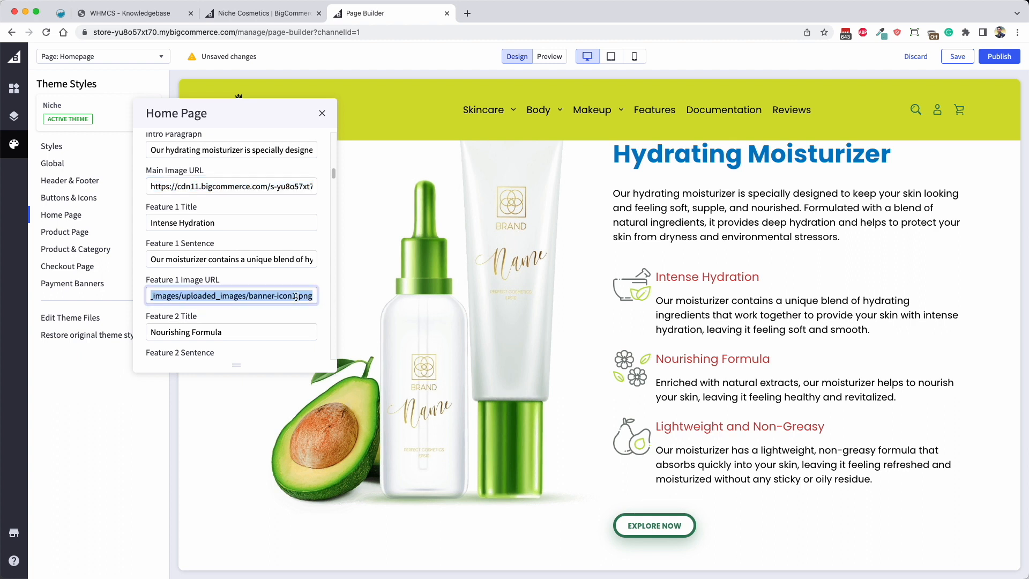
pyautogui.click(296, 296)
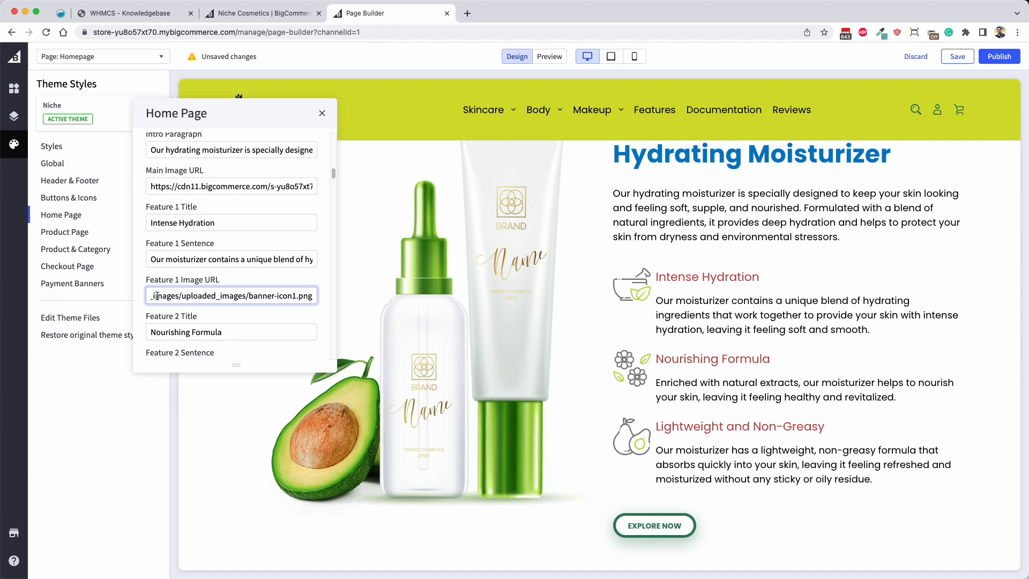
pyautogui.moveTo(158, 295); pyautogui.dragTo(419, 304)
pyautogui.write('=')
pyautogui.moveTo(204, 296); pyautogui.dragTo(129, 299)
pyautogui.press('BackSpace')
pyautogui.moveTo(252, 295); pyautogui.dragTo(143, 295)
pyautogui.click(339, 295)
pyautogui.tripleClick(284, 293)
pyautogui.press('BackSpace')
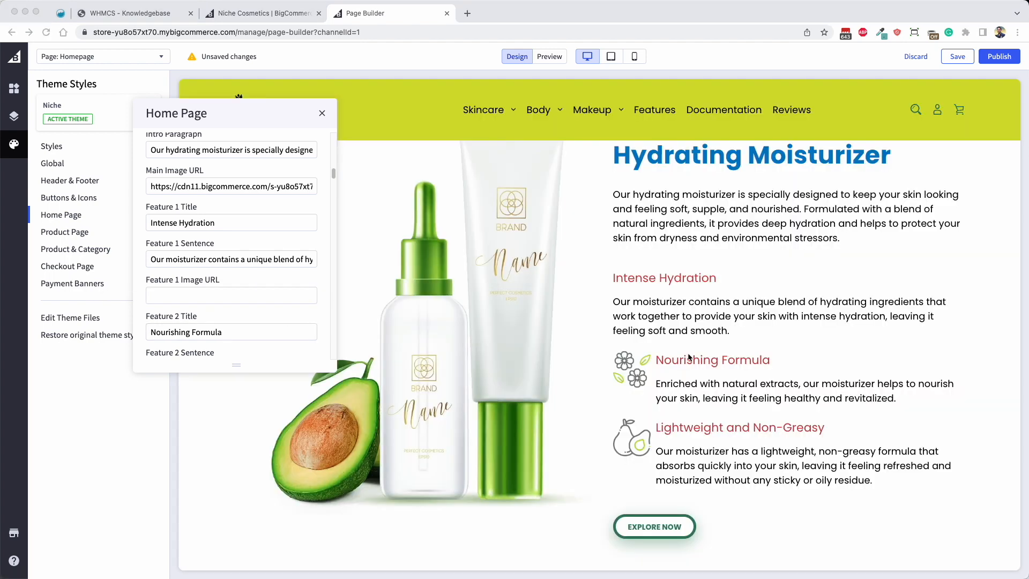
# Step: Compare the remaining feature fields, Button Label and Button URL of Homepage Banner Section 1 with the page preview
pyautogui.scroll(-1, 674, 258)
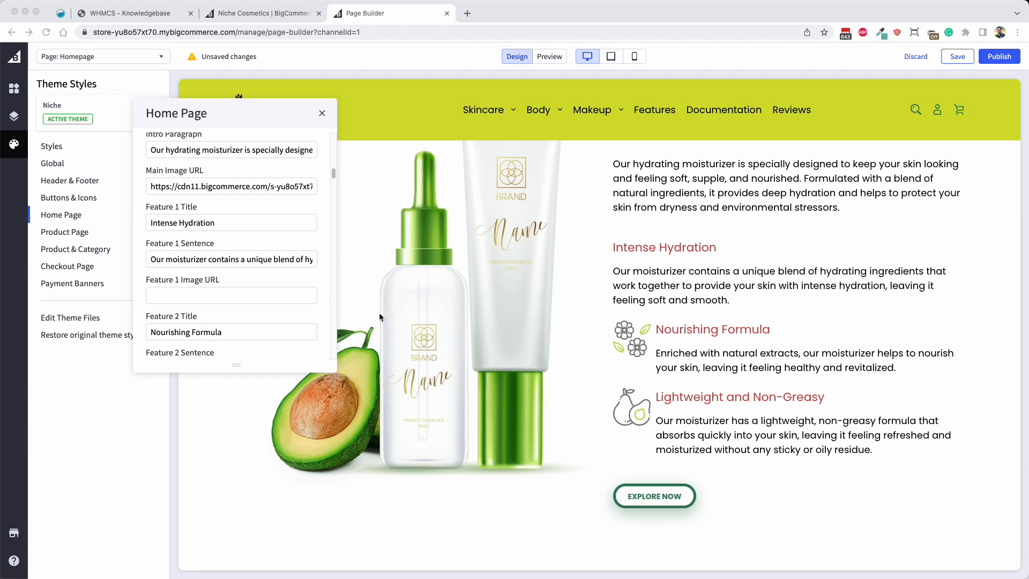
pyautogui.click(217, 304)
pyautogui.scroll(-5, 788, 276)
pyautogui.scroll(-3, 269, 238)
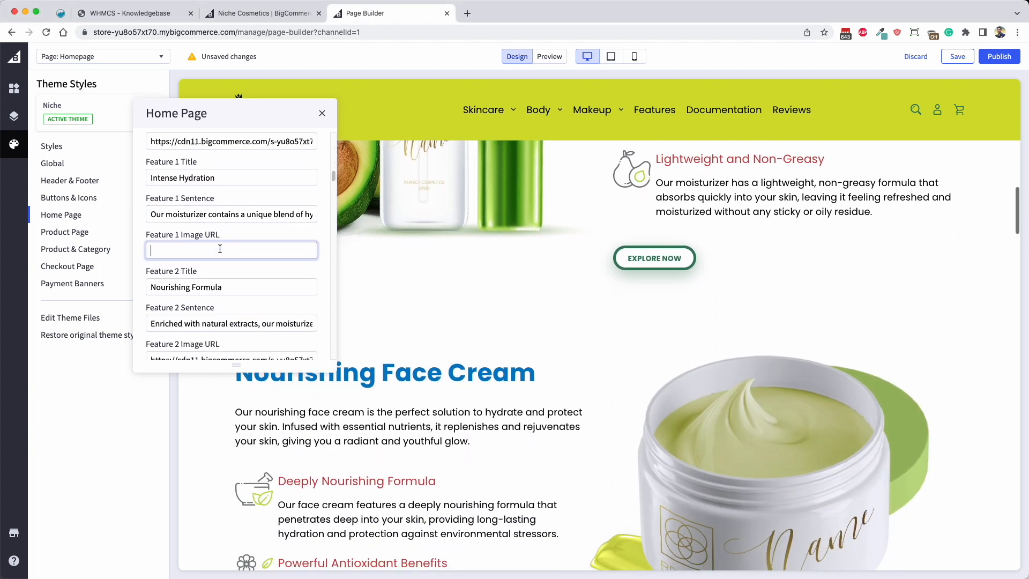
pyautogui.scroll(-4, 220, 248)
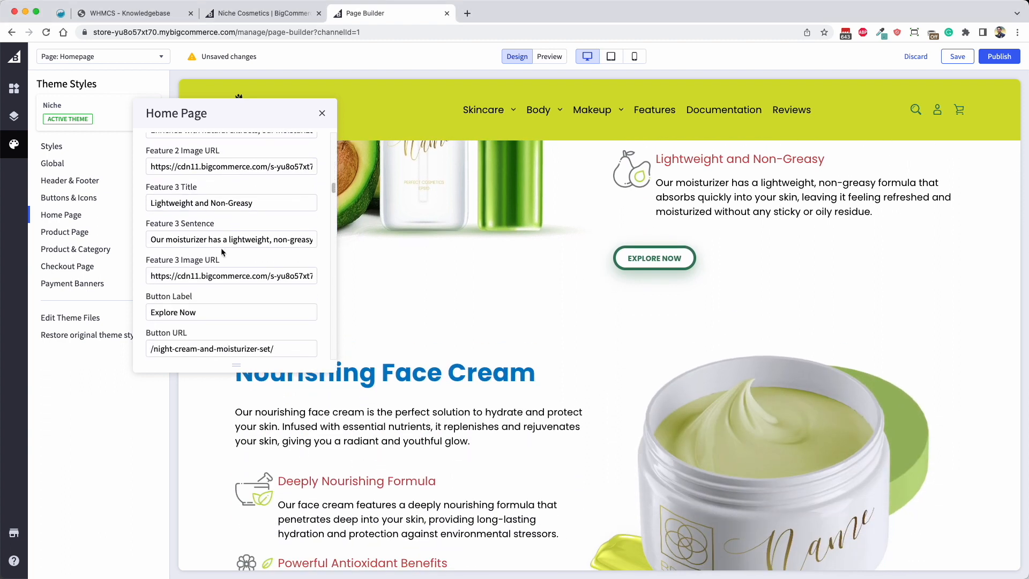
pyautogui.scroll(2, 730, 196)
pyautogui.scroll(-3, 204, 225)
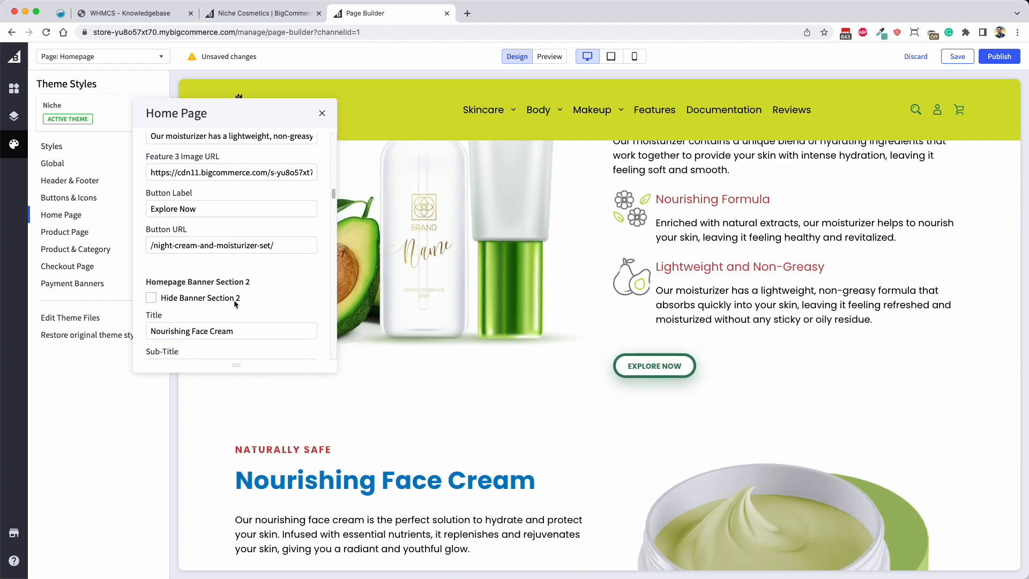
pyautogui.moveTo(151, 245); pyautogui.dragTo(302, 246)
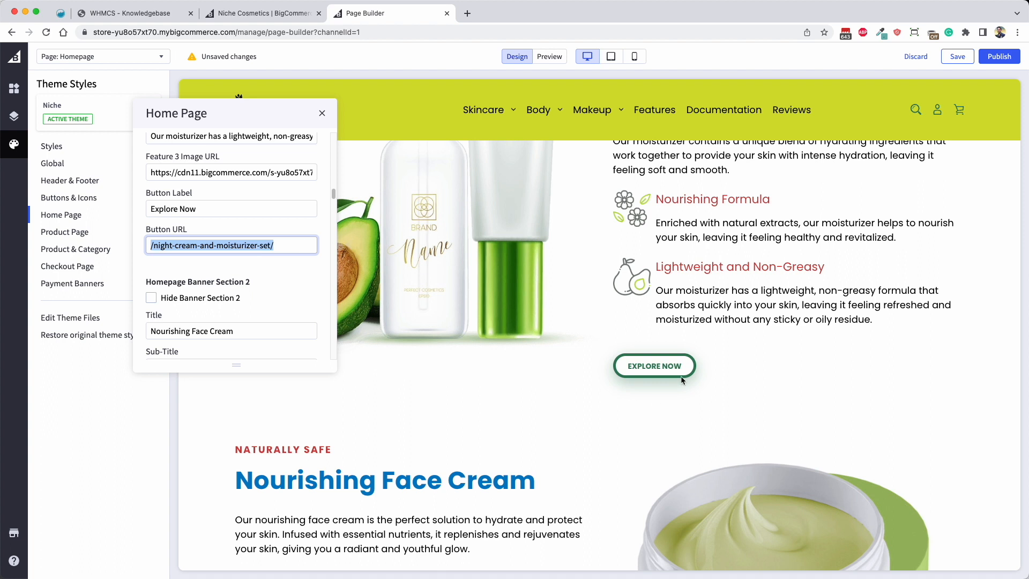
pyautogui.click(164, 209)
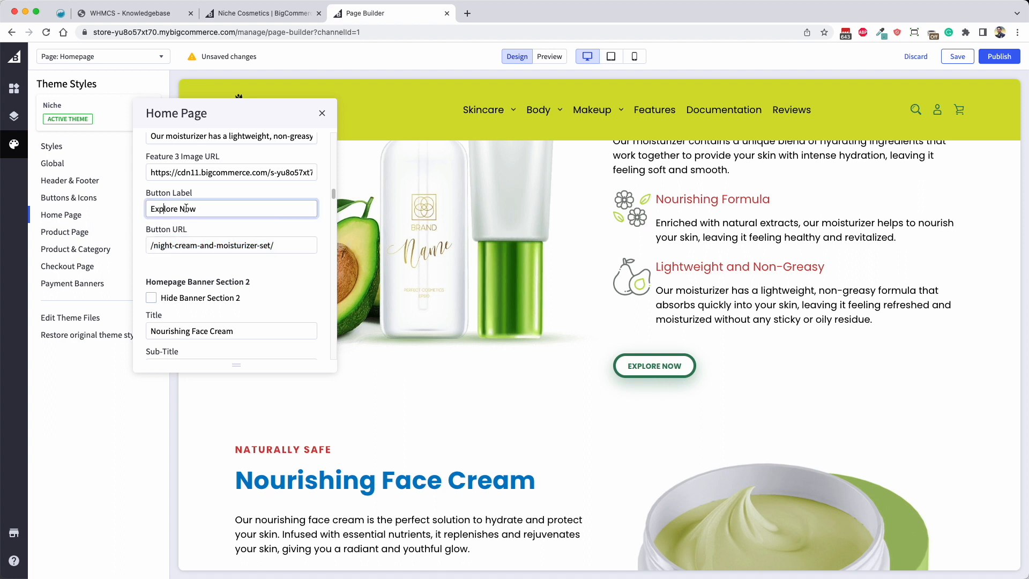
pyautogui.moveTo(219, 208); pyautogui.dragTo(146, 209)
# Step: Examine the Homepage Banner Section 2 and Section 3 settings alongside their previews, continuing to the Homepage Our Story settings
pyautogui.scroll(-5, 757, 258)
pyautogui.scroll(-3, 246, 201)
pyautogui.scroll(-10, 235, 237)
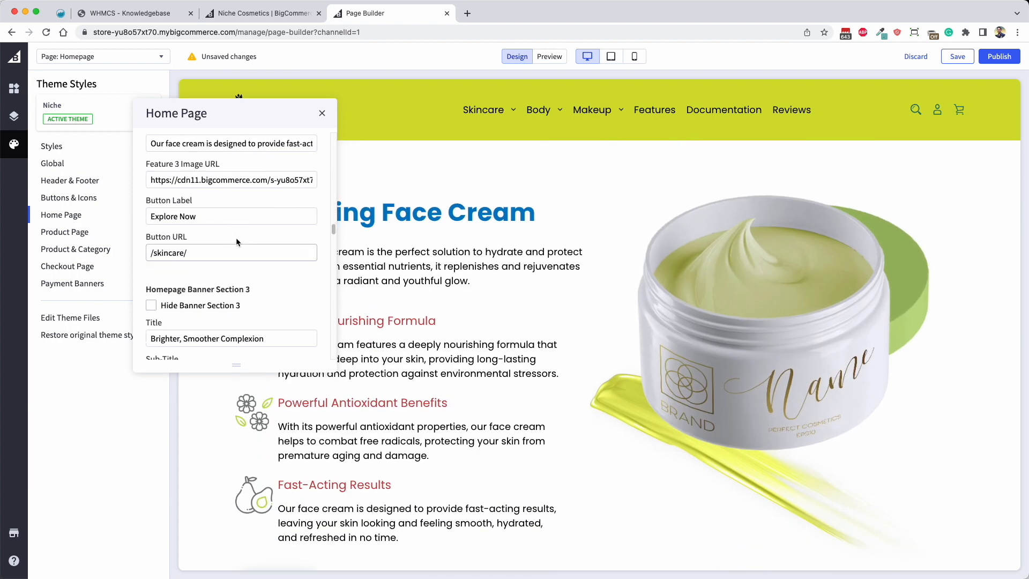
pyautogui.scroll(-3, 235, 237)
pyautogui.scroll(-10, 736, 293)
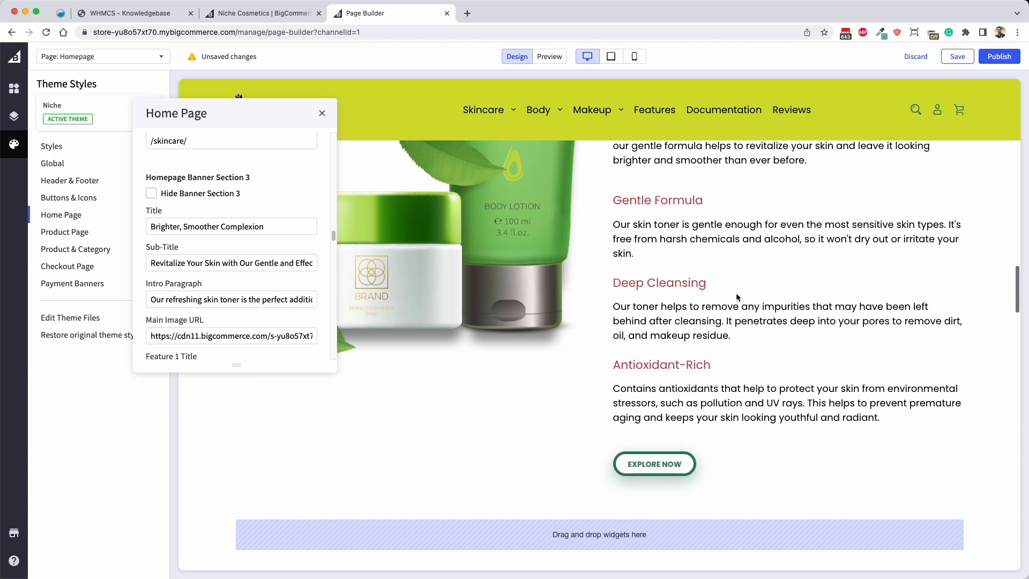
pyautogui.scroll(-7, 735, 293)
pyautogui.scroll(-1, 264, 250)
pyautogui.scroll(-4, 264, 250)
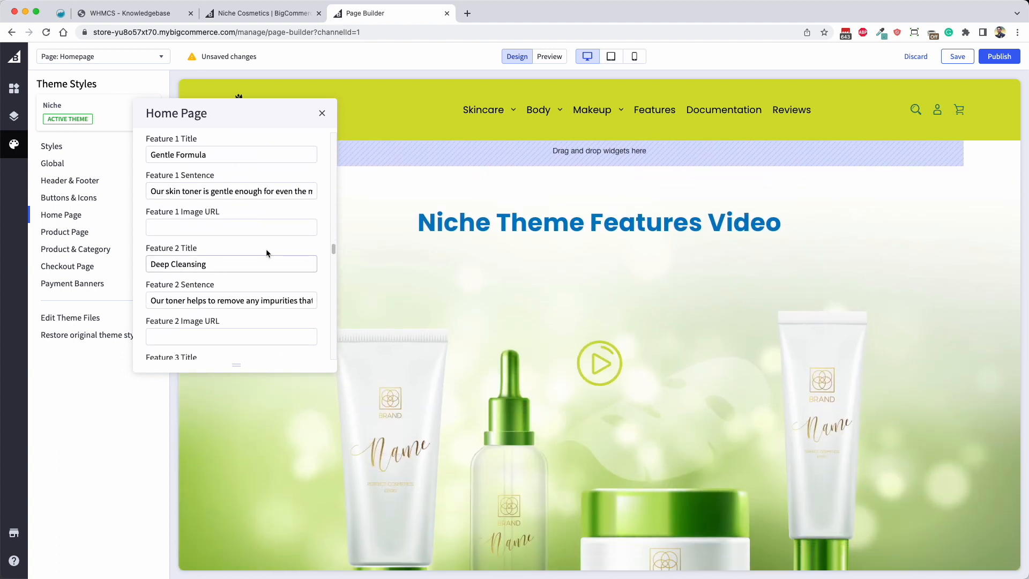
pyautogui.scroll(1, 267, 251)
pyautogui.scroll(-6, 267, 252)
pyautogui.scroll(-3, 266, 252)
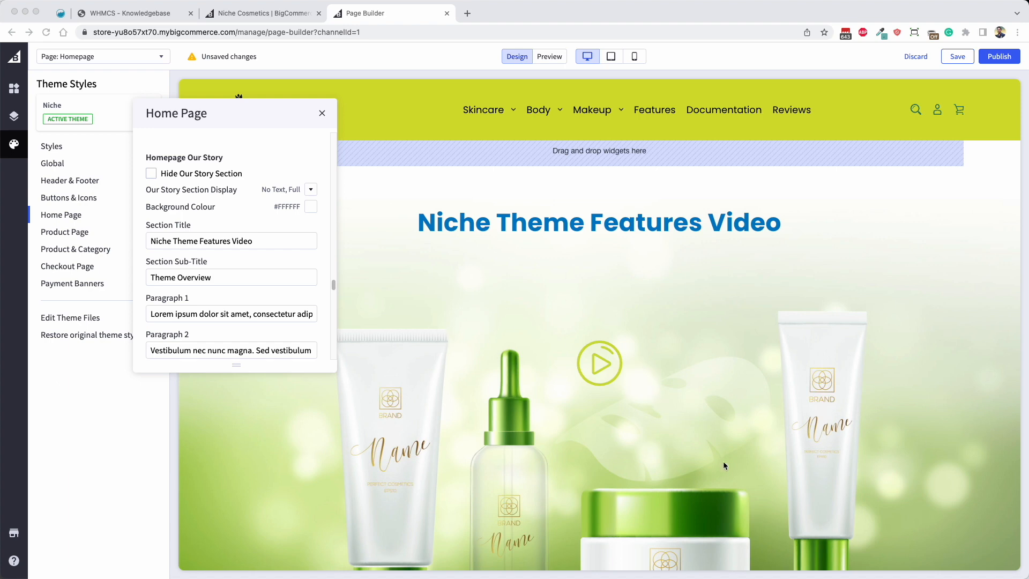
# Step: Set the Our Story Section Display to With Text Left, Image Right and check the section in the preview
pyautogui.scroll(-5, 203, 238)
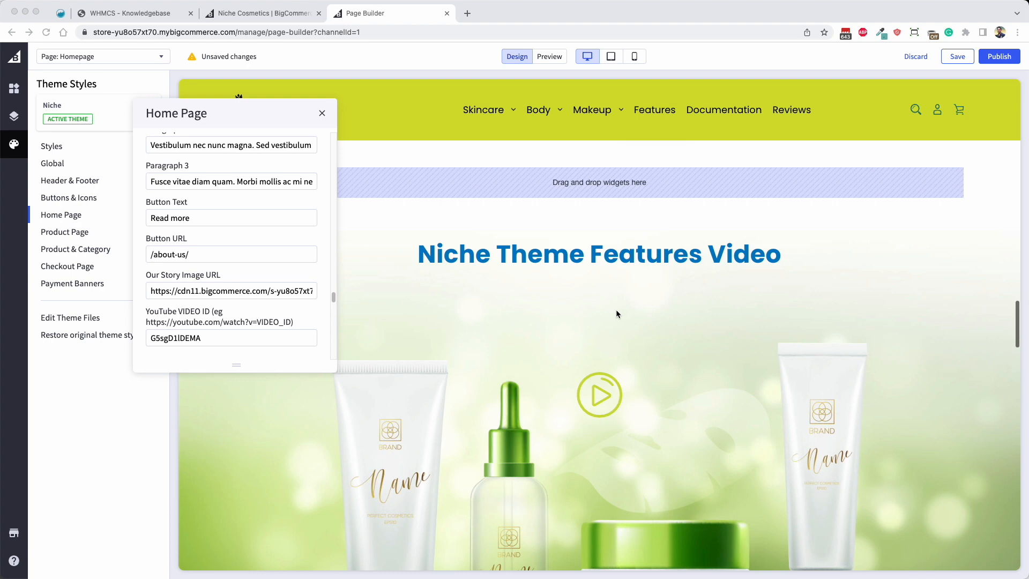
pyautogui.scroll(10, 264, 284)
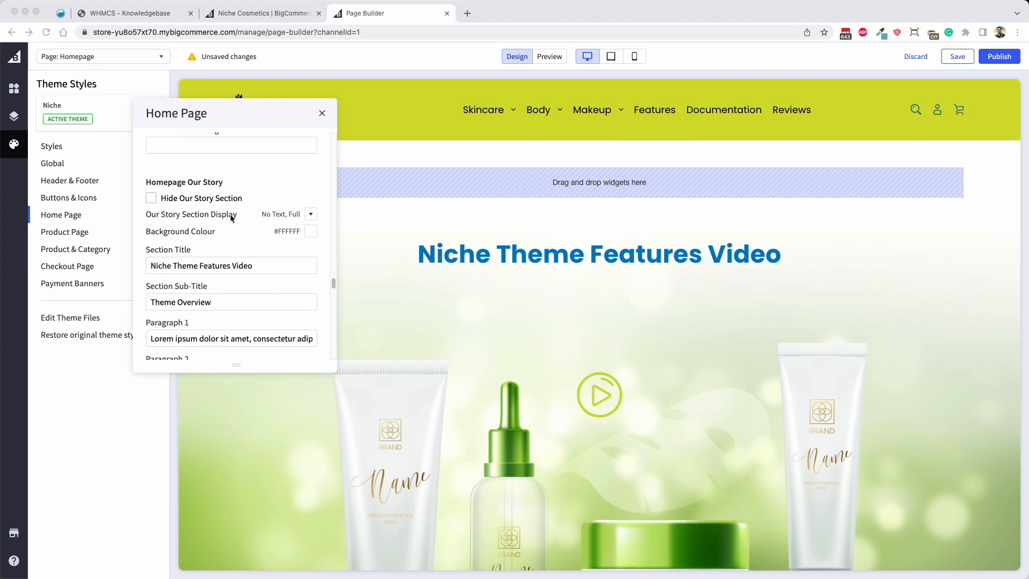
pyautogui.click(311, 215)
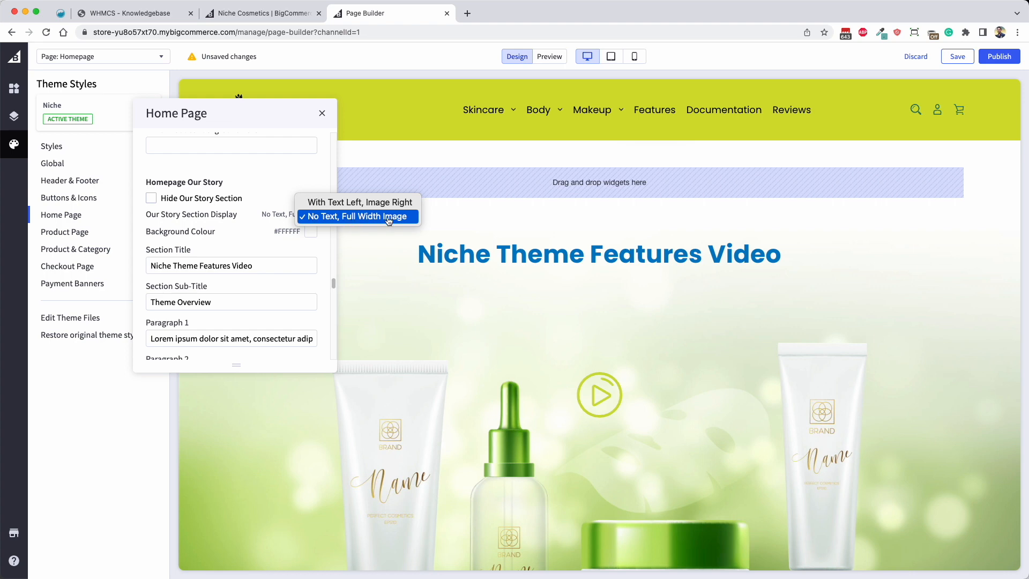
pyautogui.click(347, 203)
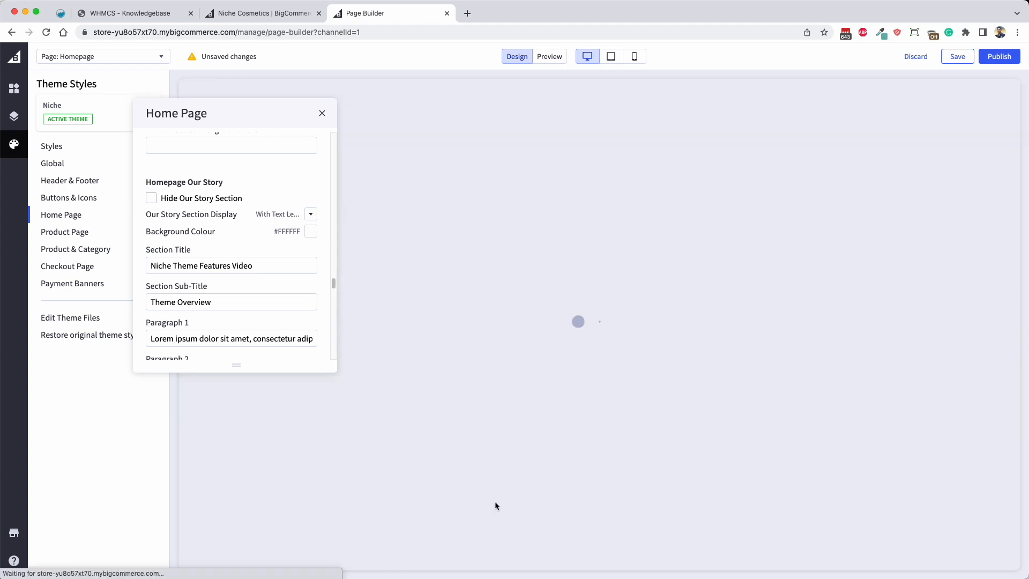
pyautogui.scroll(-5, 485, 420)
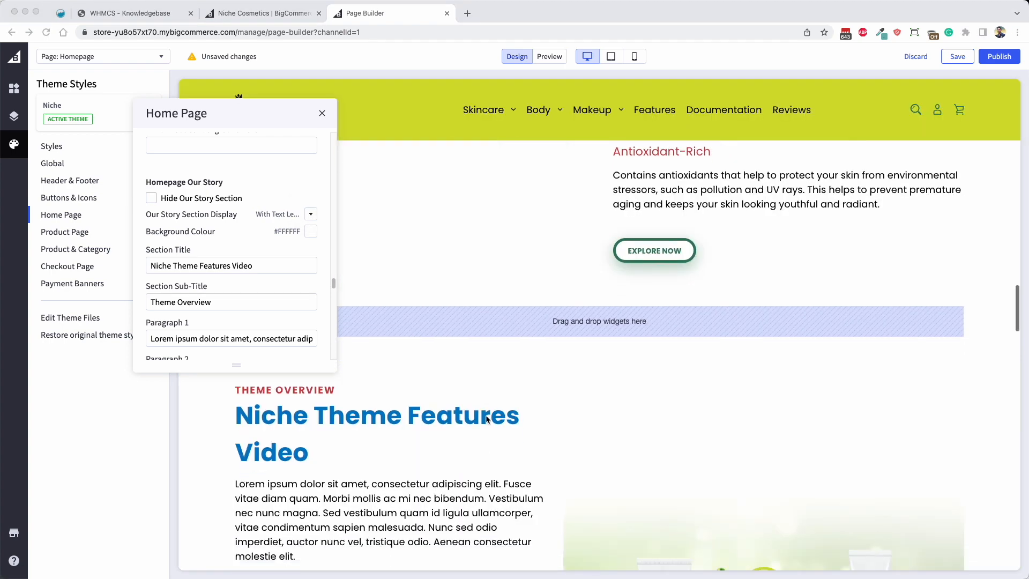
pyautogui.scroll(-2, 603, 416)
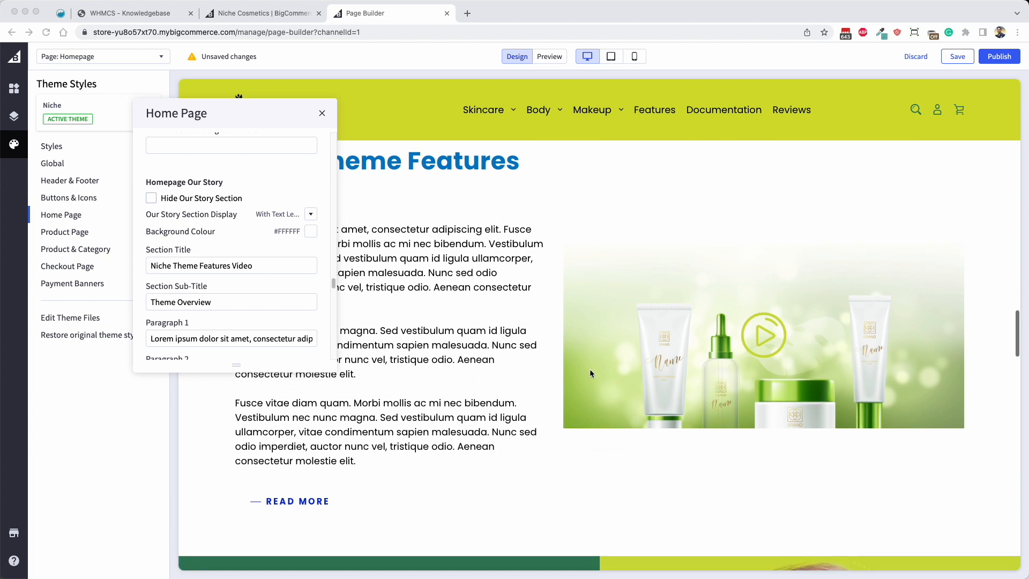
# Step: Compare the Our Story title, sub-title, paragraph and button fields with the section in the page preview
pyautogui.scroll(-3, 247, 275)
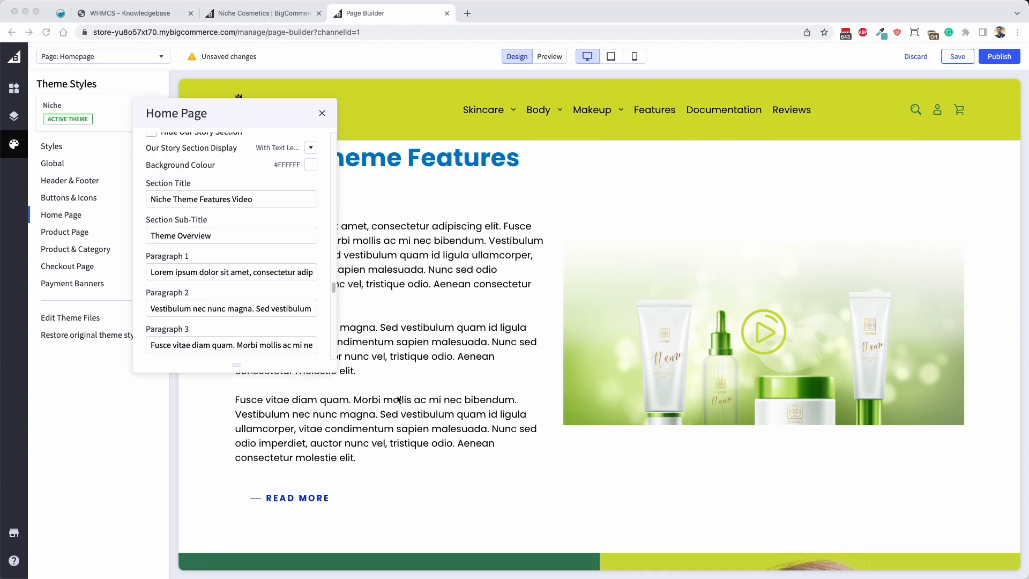
pyautogui.scroll(-3, 246, 306)
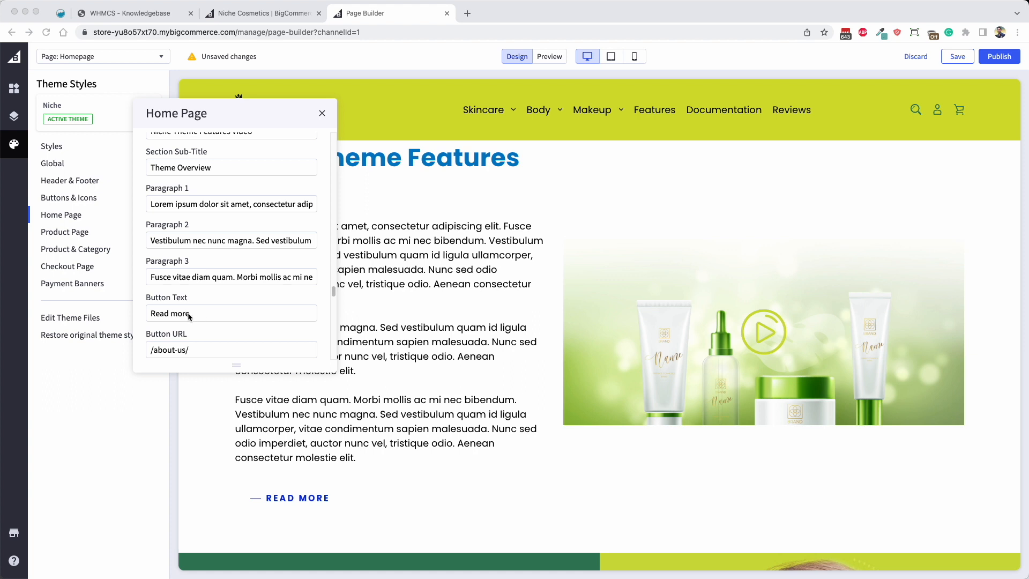
pyautogui.scroll(3, 262, 295)
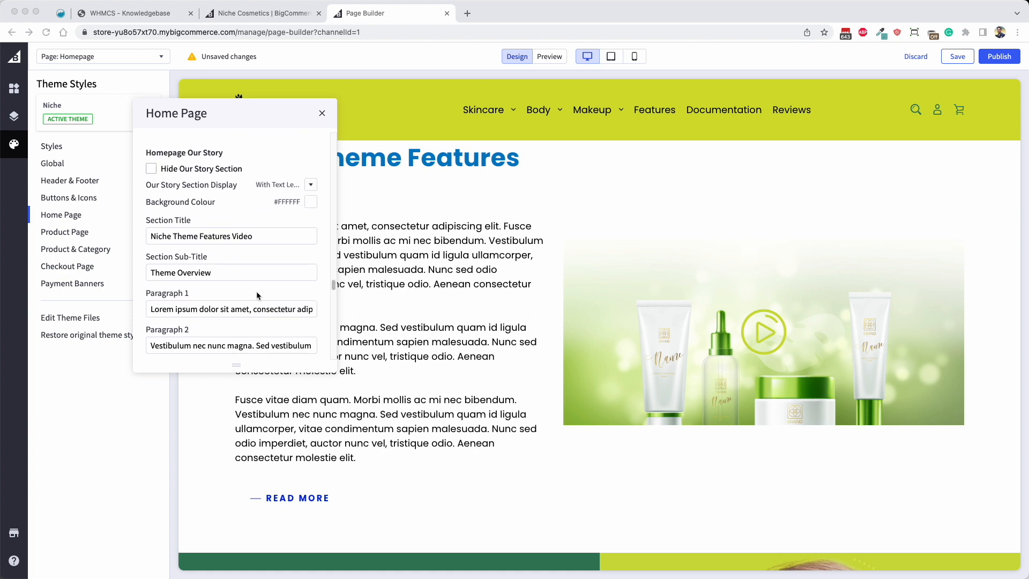
pyautogui.scroll(-5, 255, 293)
pyautogui.scroll(-2, 255, 294)
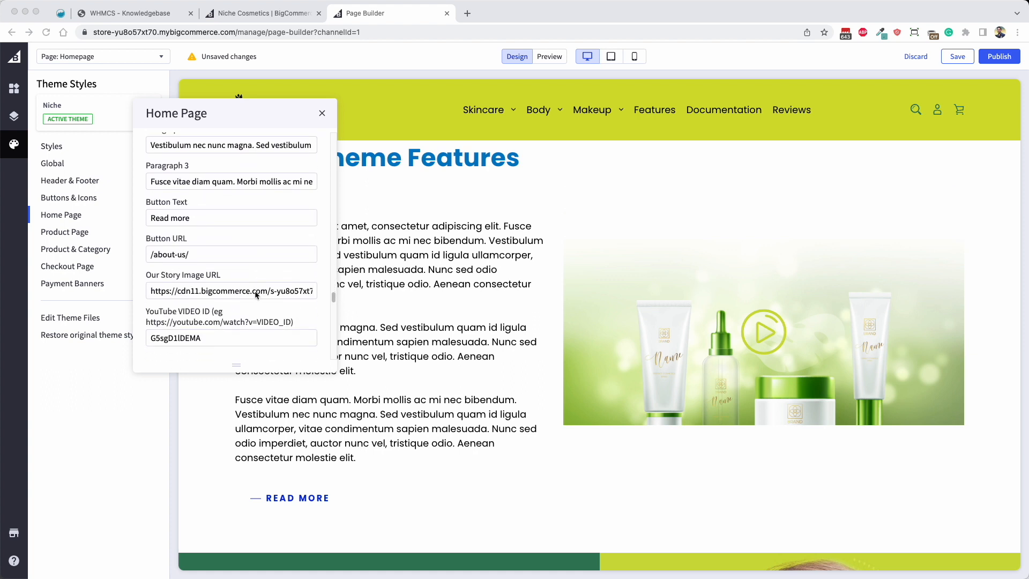
# Step: Inspect the full Our Story Image URL, including the dimensions in its file name, and the section's YouTube video ID
pyautogui.click(157, 290)
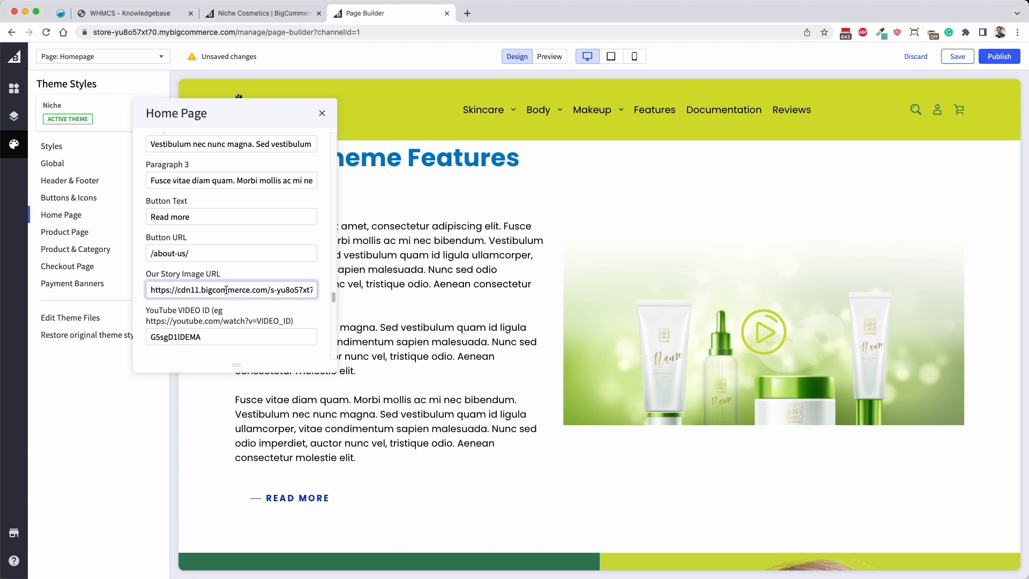
pyautogui.moveTo(226, 290); pyautogui.dragTo(384, 294)
pyautogui.click(270, 290)
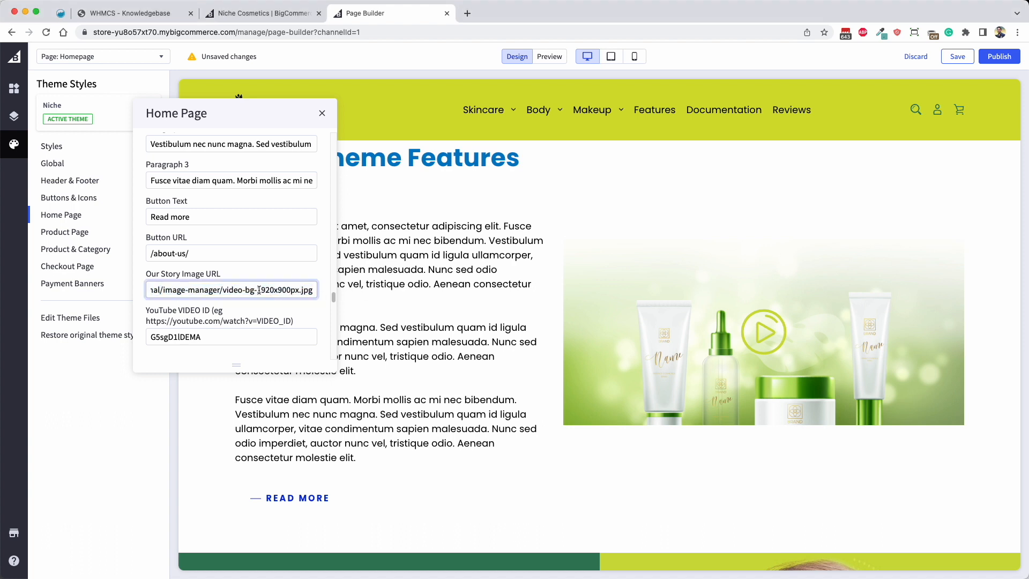
pyautogui.moveTo(274, 289); pyautogui.dragTo(306, 289)
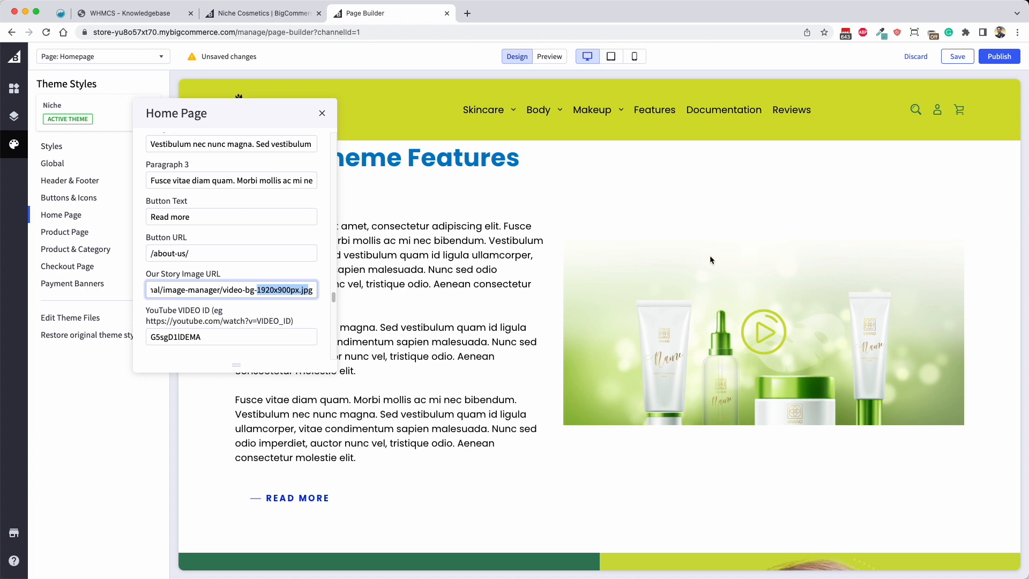
pyautogui.scroll(-1, 306, 310)
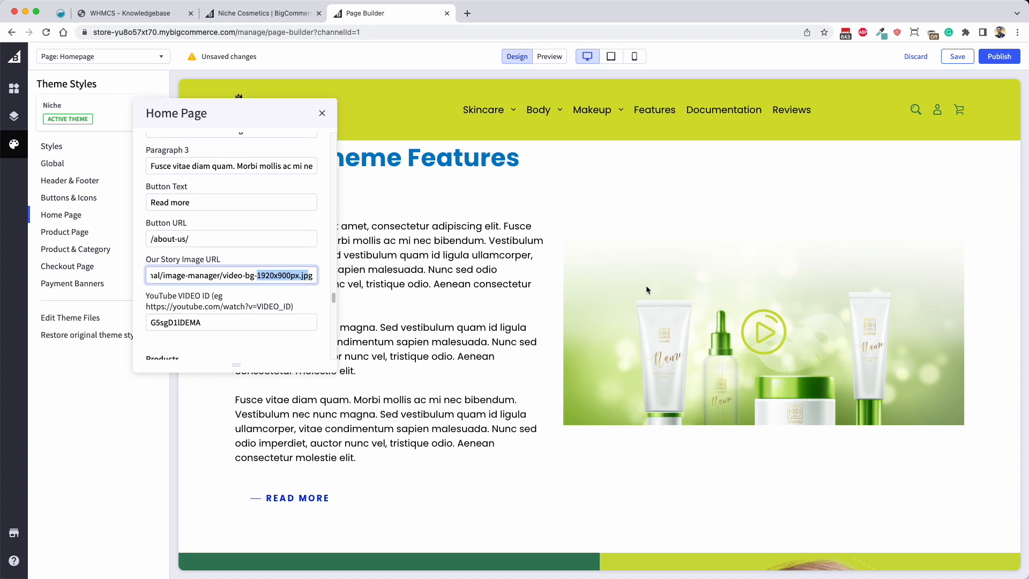
pyautogui.click(285, 275)
pyautogui.moveTo(312, 277); pyautogui.dragTo(153, 274)
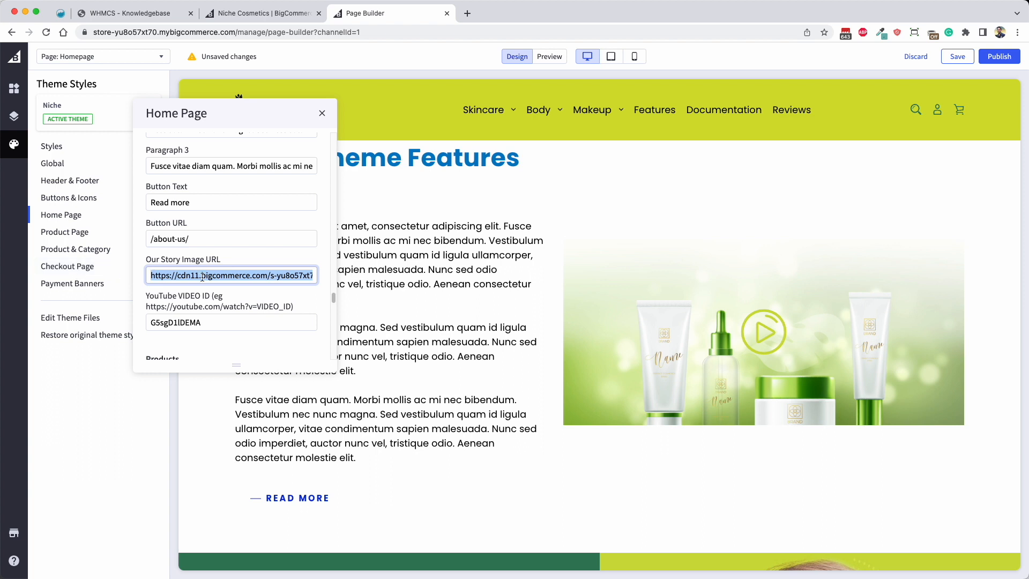
pyautogui.scroll(-3, 205, 312)
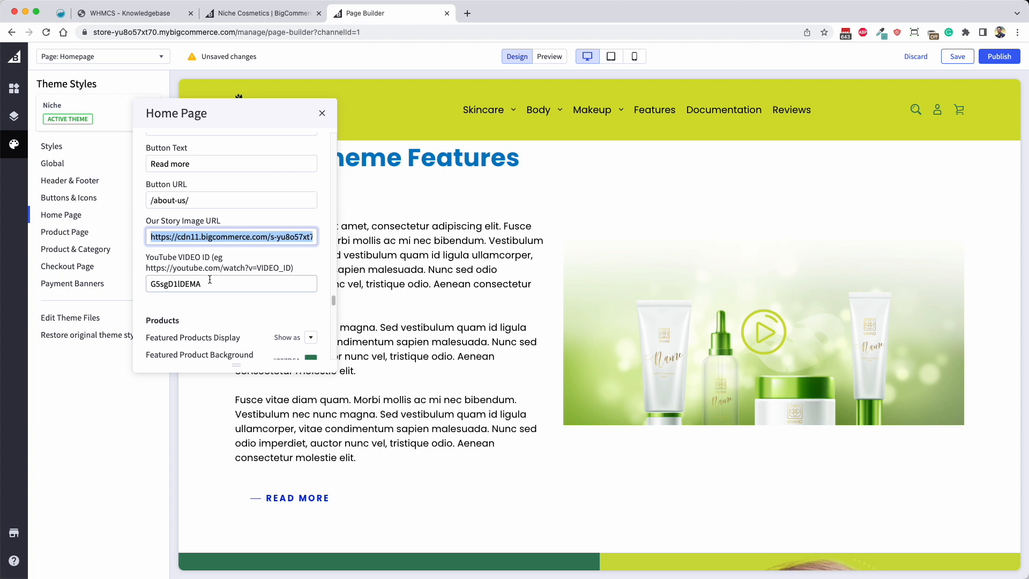
pyautogui.doubleClick(240, 284)
pyautogui.moveTo(157, 286); pyautogui.dragTo(211, 284)
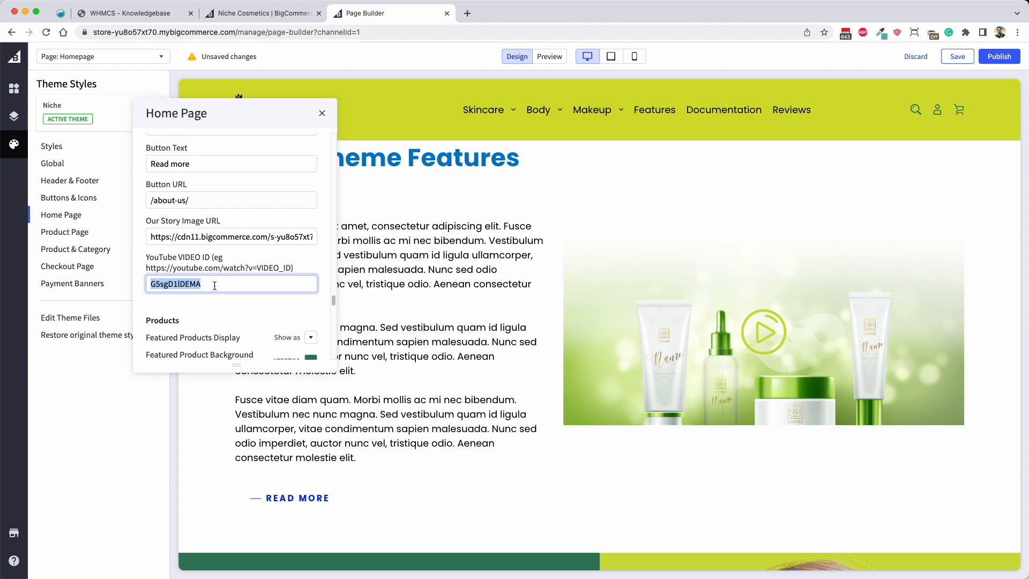
# Step: Open youtube.com in a new incognito window and search for "bigcommerce niche theme"
pyautogui.press('super+shift+n')
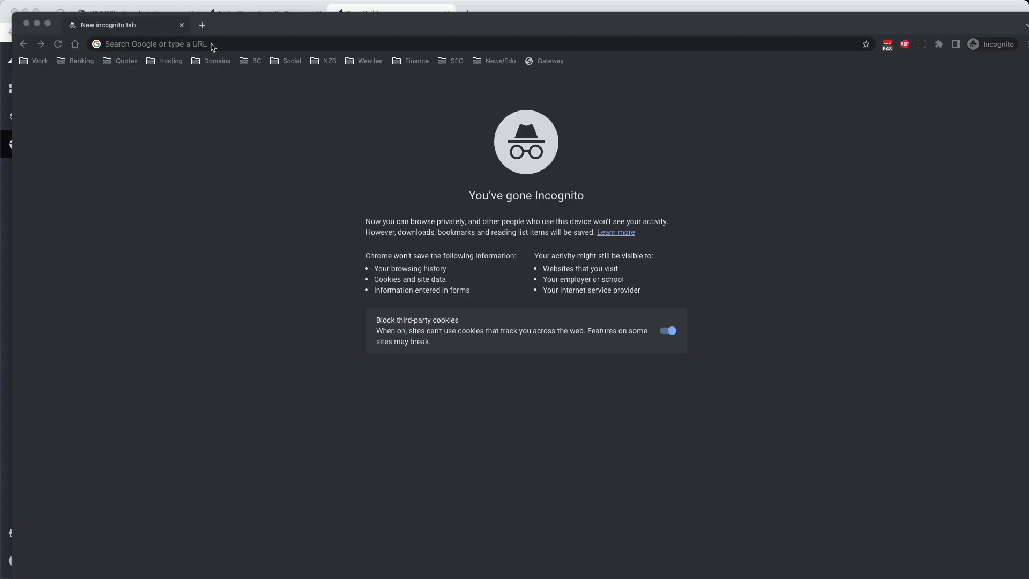
pyautogui.write('youtube.com')
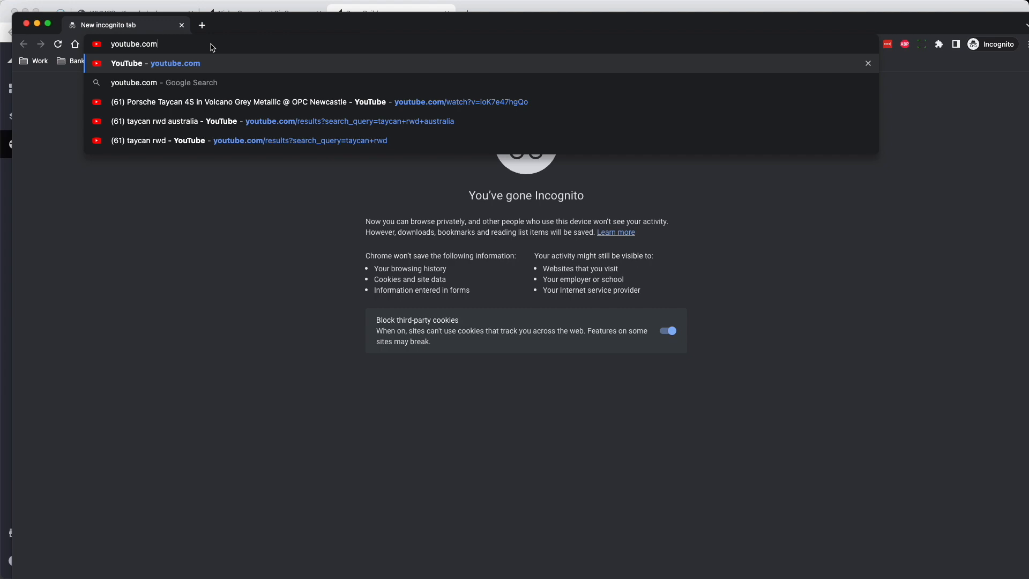
pyautogui.press('Return')
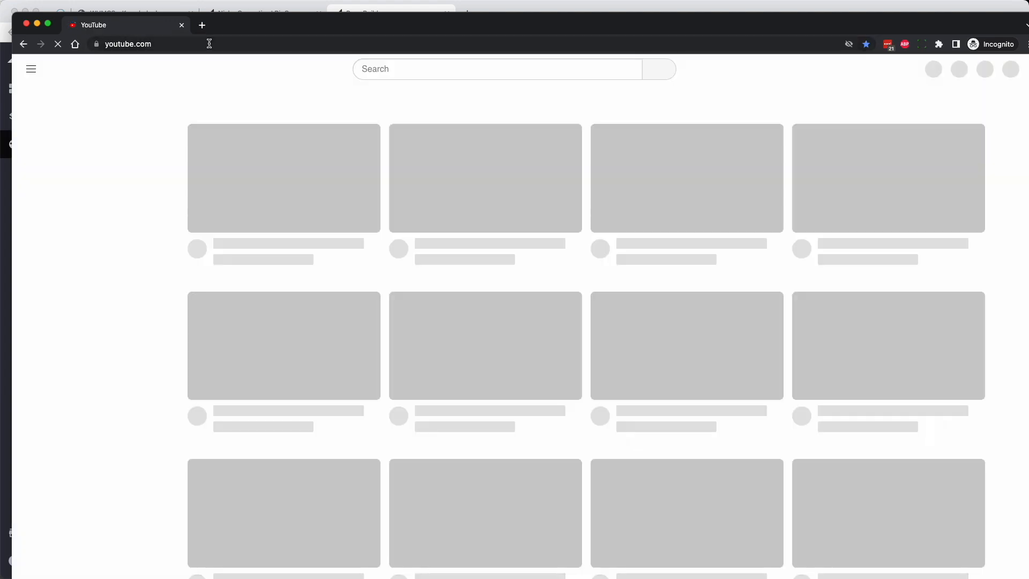
pyautogui.scroll(-6, 200, 256)
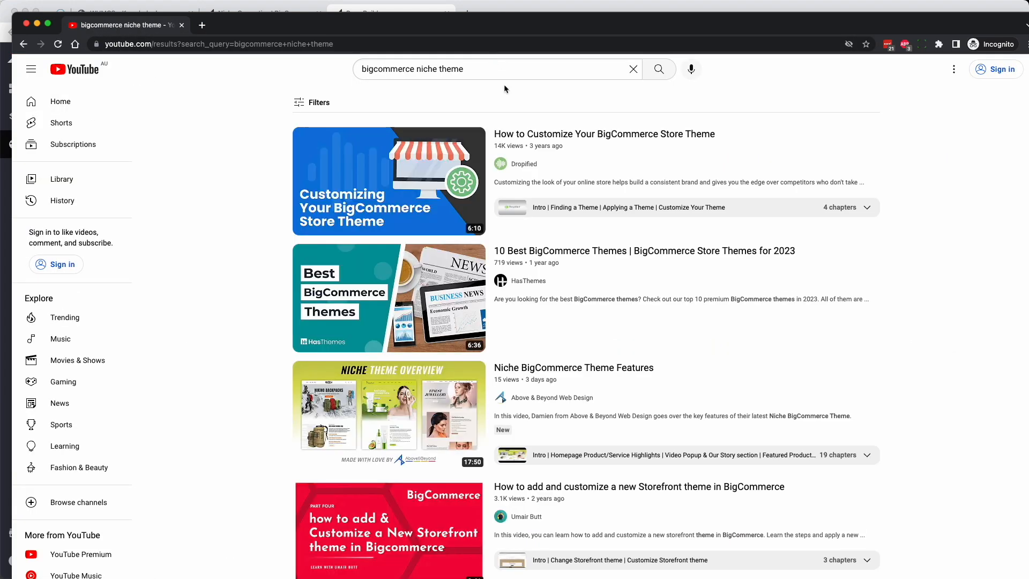
# Step: Open and pause the video "How to Customize Your BigCommerce Store Theme" and select the video ID in its address
pyautogui.click(599, 136)
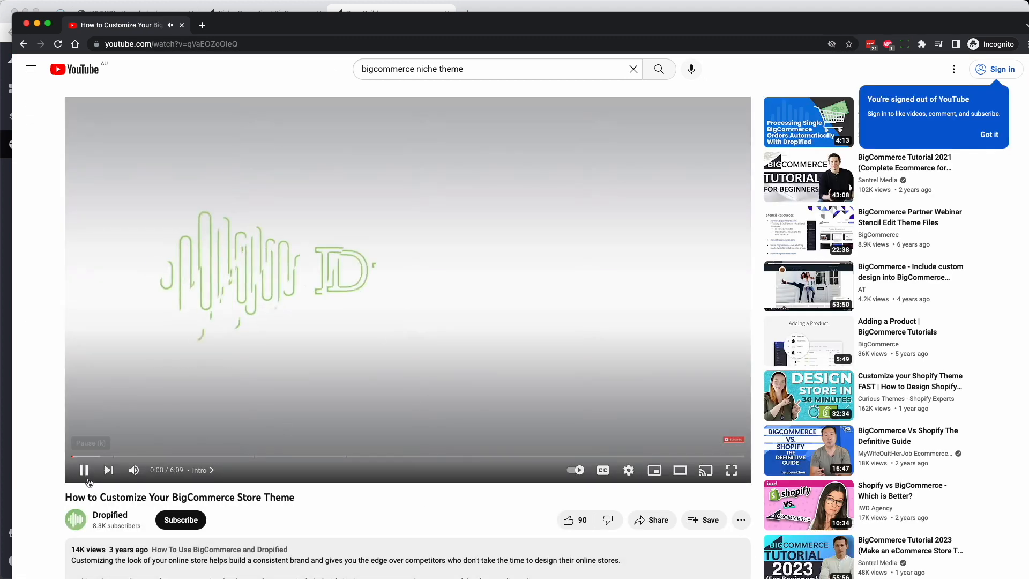
pyautogui.click(86, 477)
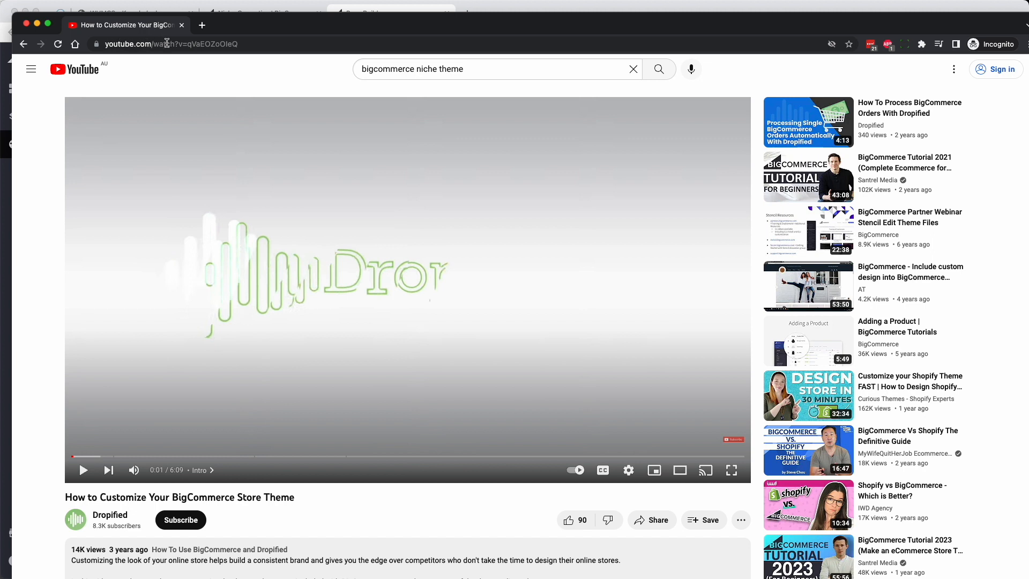
pyautogui.doubleClick(245, 46)
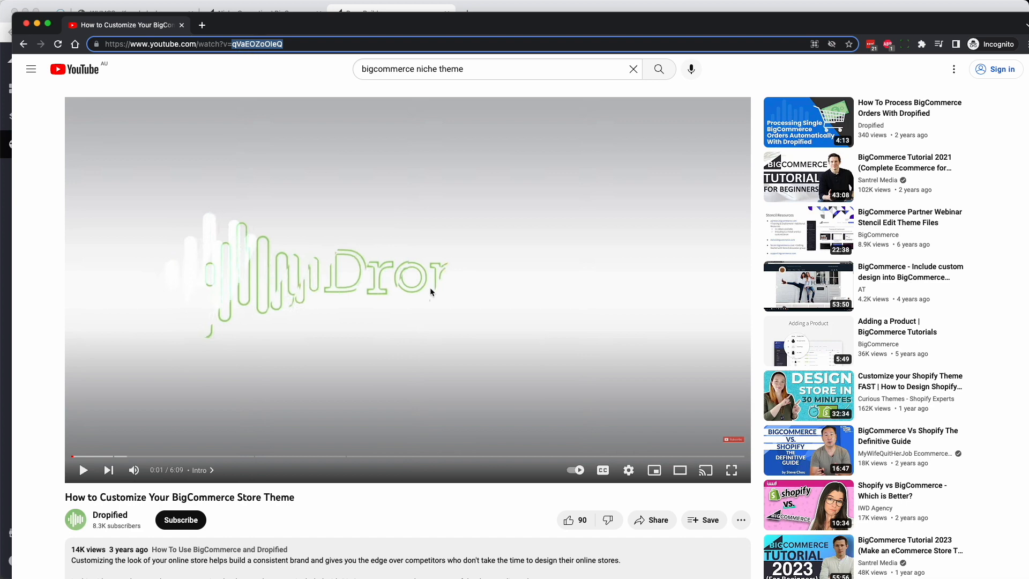
# Step: Copy the video ID qVaEOZoOIeQ from the video's share link and paste it over the Our Story YouTube VIDEO ID in Page Builder
pyautogui.click(652, 524)
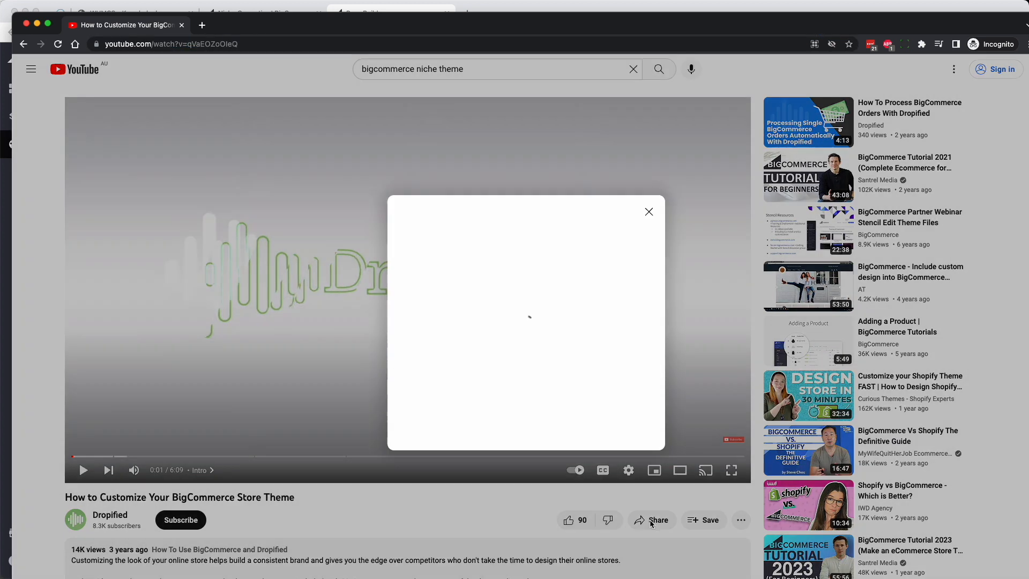
pyautogui.moveTo(466, 344); pyautogui.dragTo(541, 345)
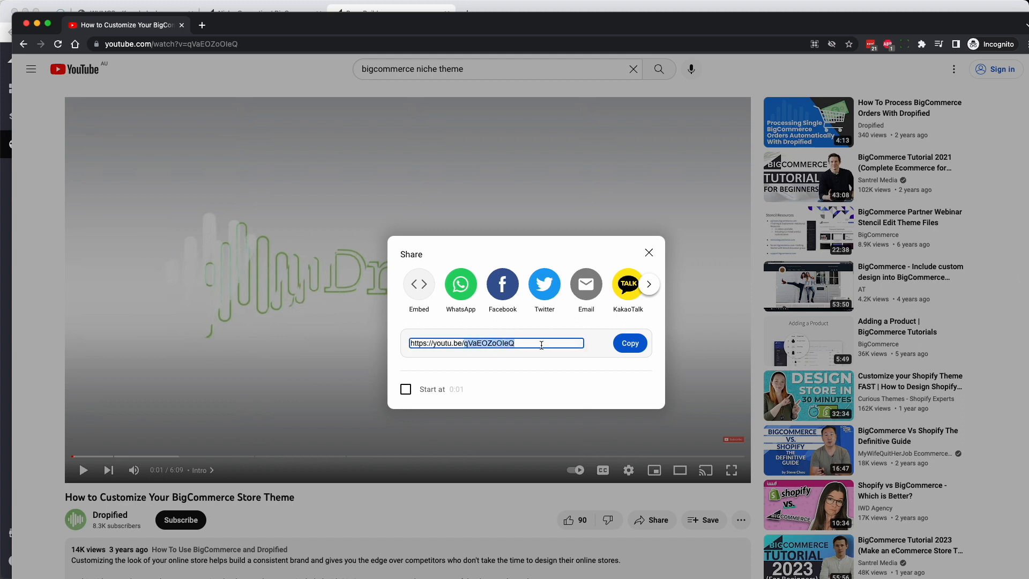
pyautogui.rightClick(482, 343)
pyautogui.click(501, 369)
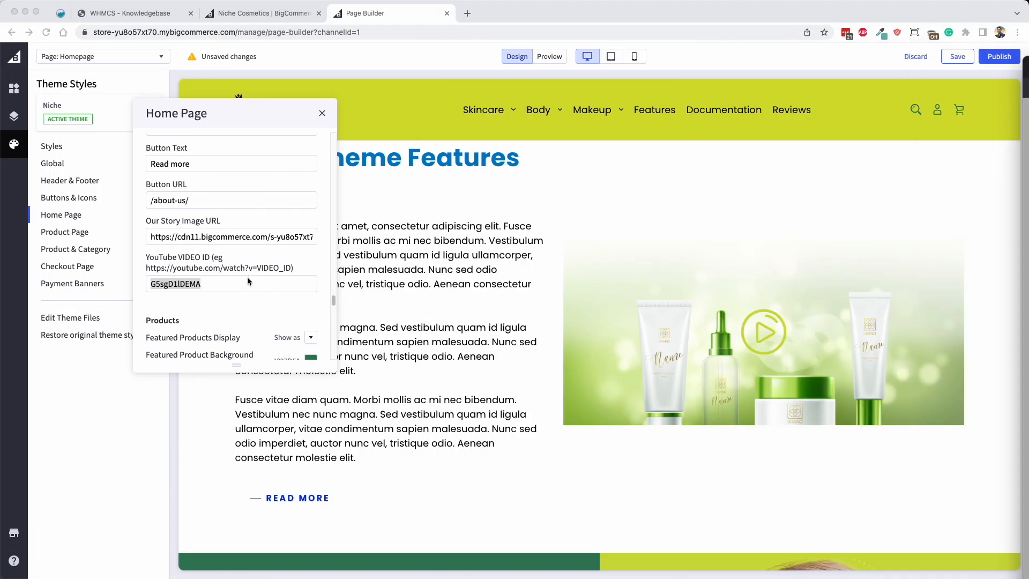
pyautogui.click(247, 278)
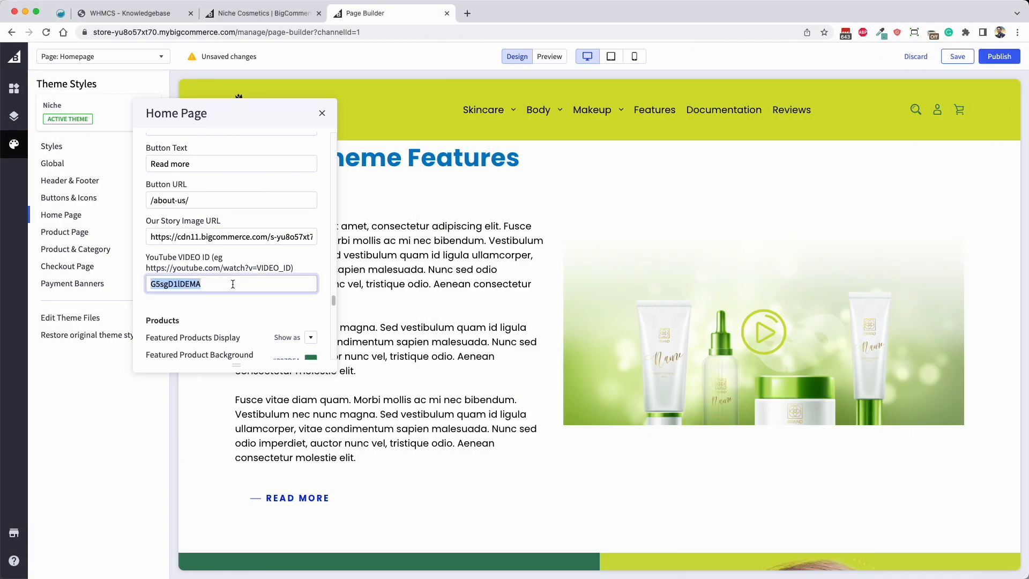
pyautogui.press('super+v')
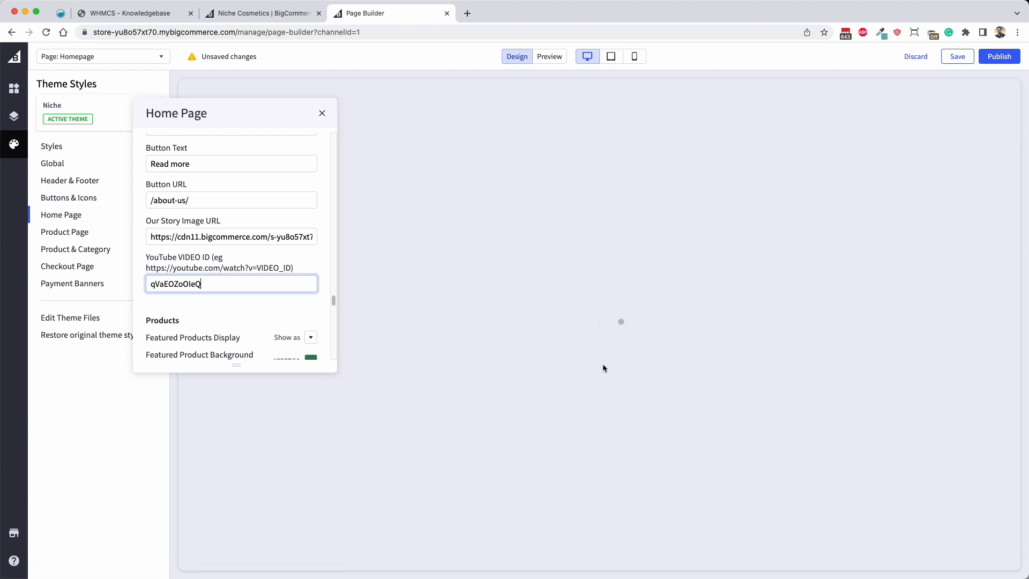
# Step: Close the Home Page settings and browse the products in the preview's featured products banner section
pyautogui.scroll(-3, 265, 197)
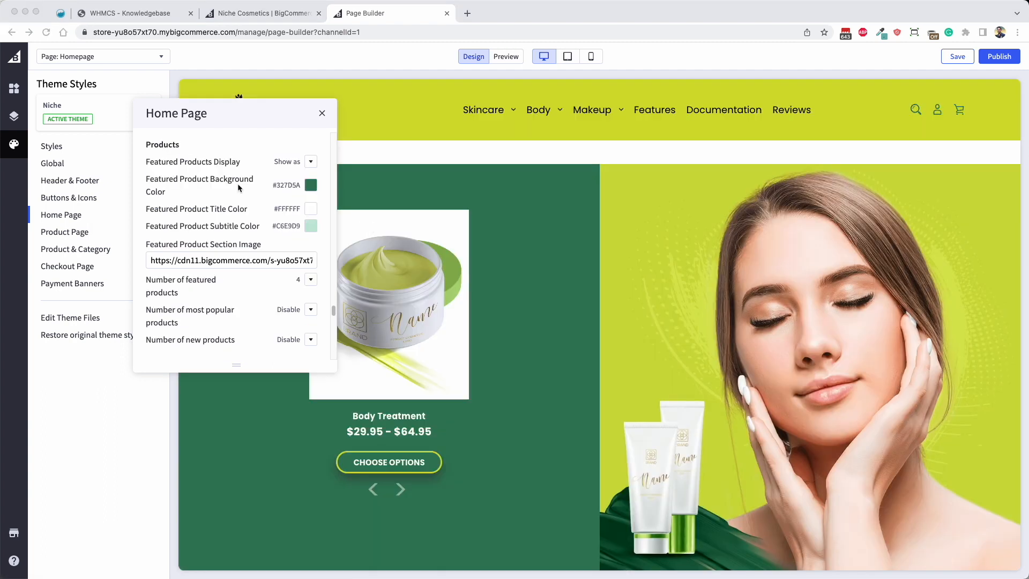
pyautogui.click(322, 113)
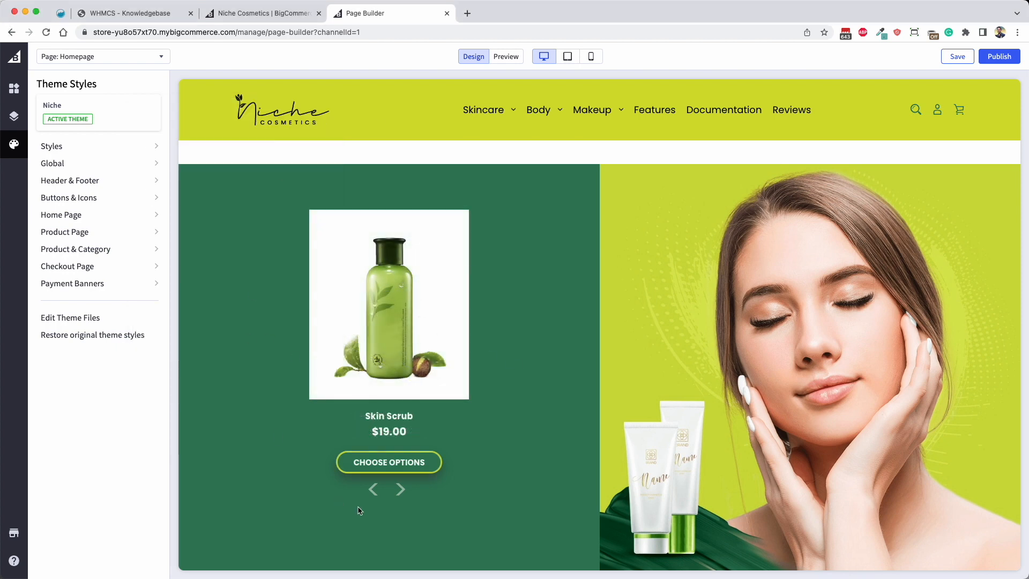
pyautogui.click(401, 490)
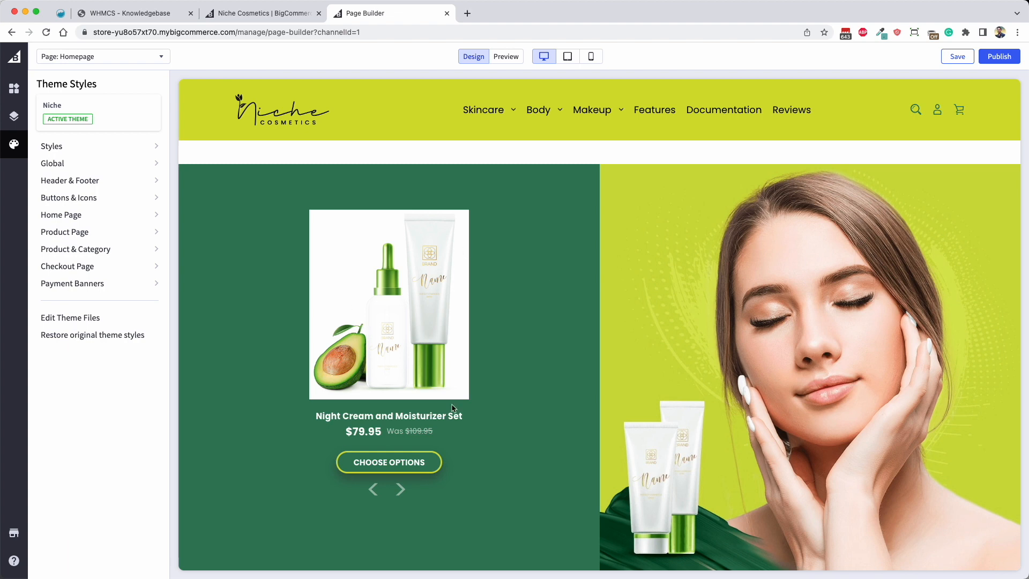
# Step: Reopen the Home Page settings and keep Featured Products Display on Show as Banner Section
pyautogui.click(92, 215)
pyautogui.scroll(-15, 252, 241)
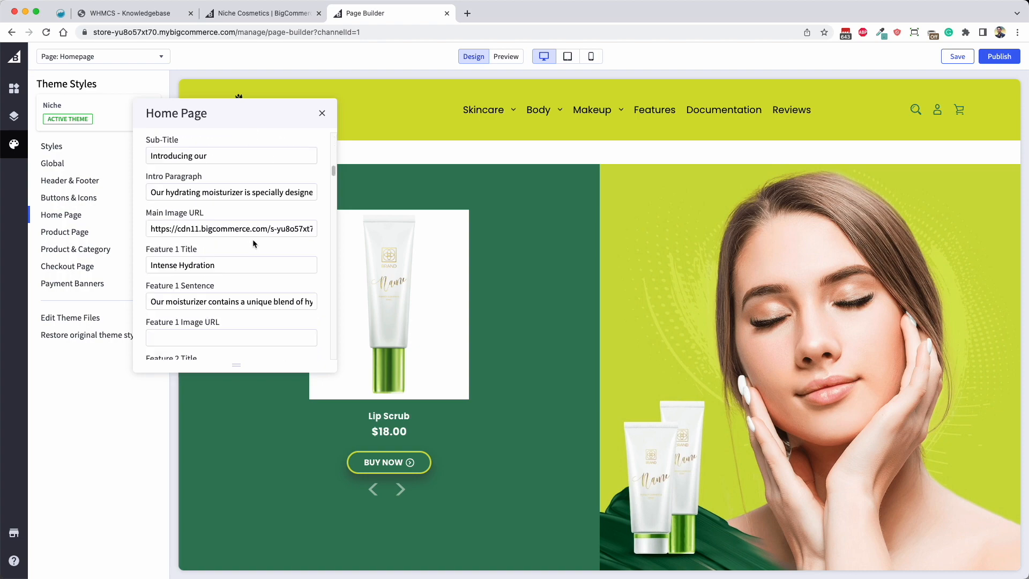
pyautogui.scroll(-20, 253, 243)
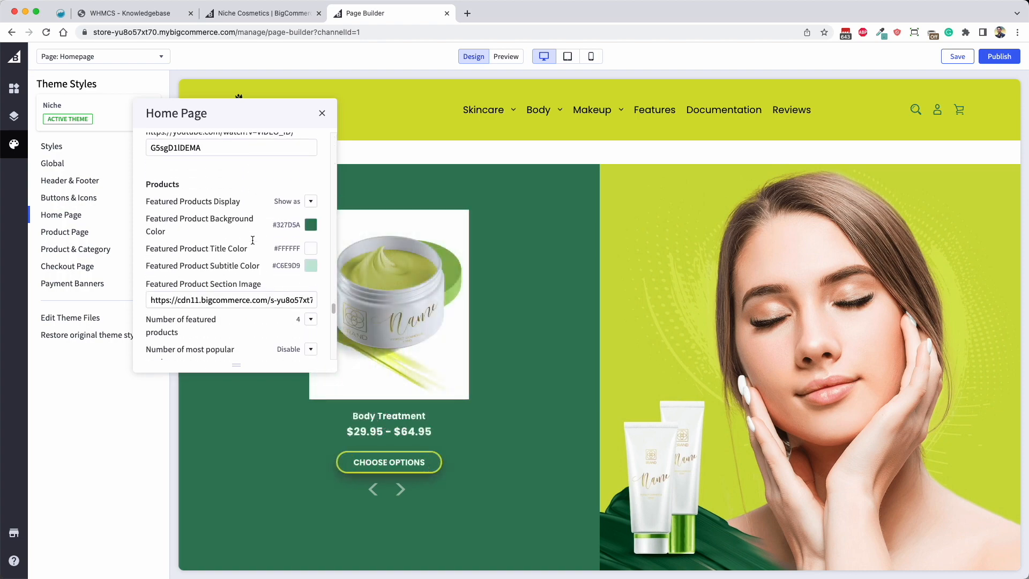
pyautogui.scroll(2, 252, 244)
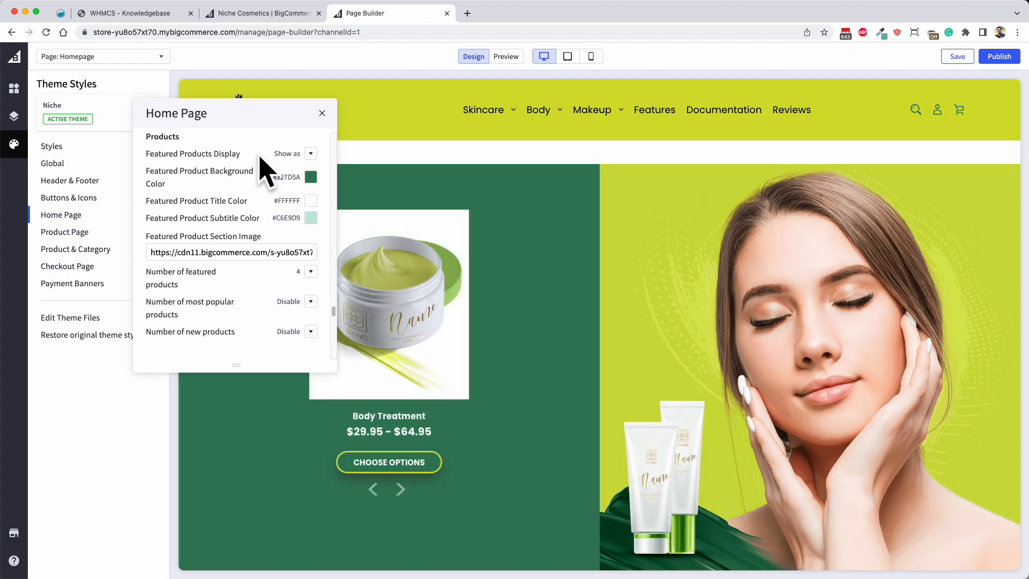
pyautogui.click(310, 154)
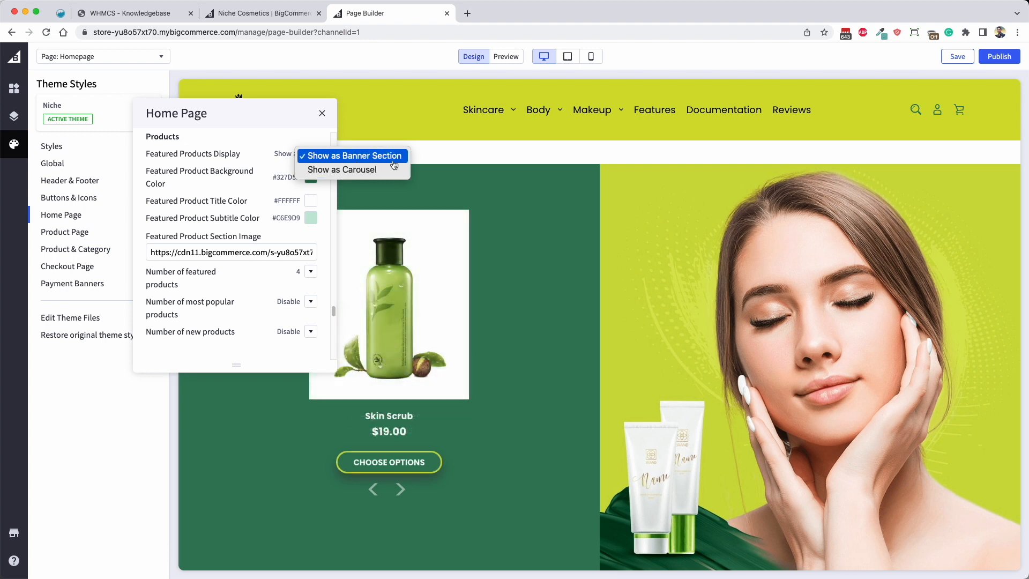
pyautogui.click(348, 156)
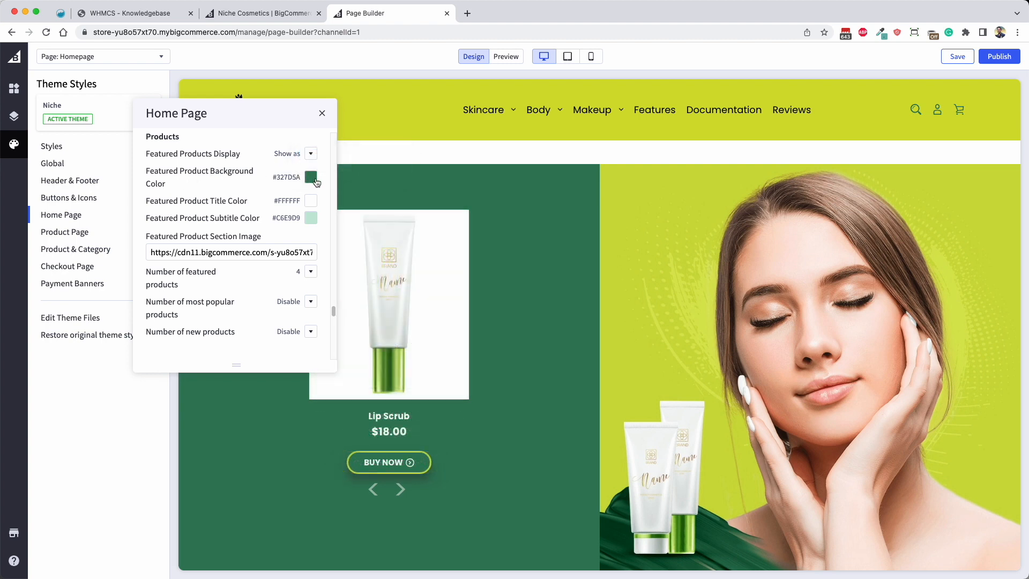
# Step: Set the Featured Product Background Color to the blue #1DA1F2
pyautogui.click(311, 177)
pyautogui.click(373, 229)
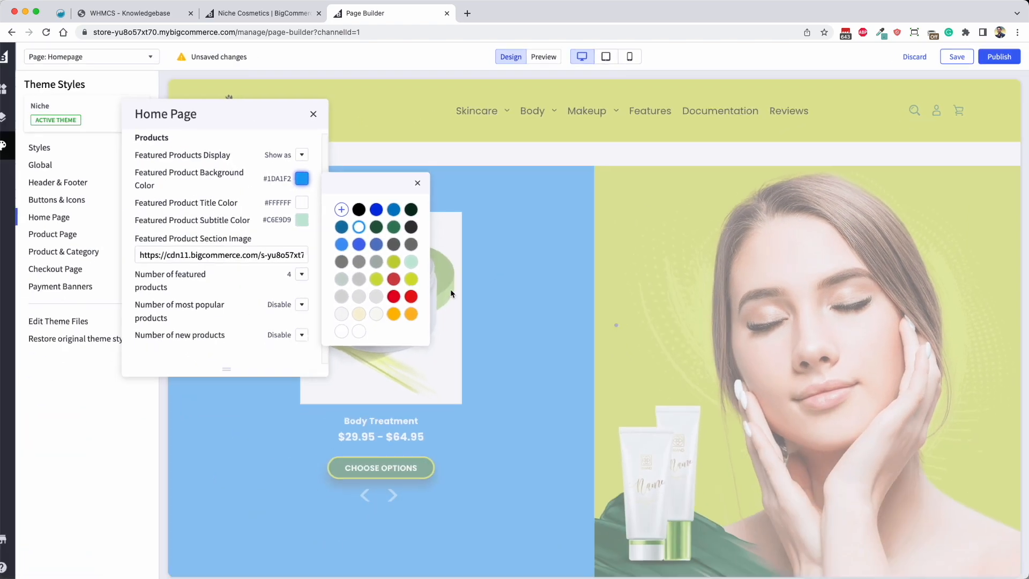
pyautogui.click(277, 204)
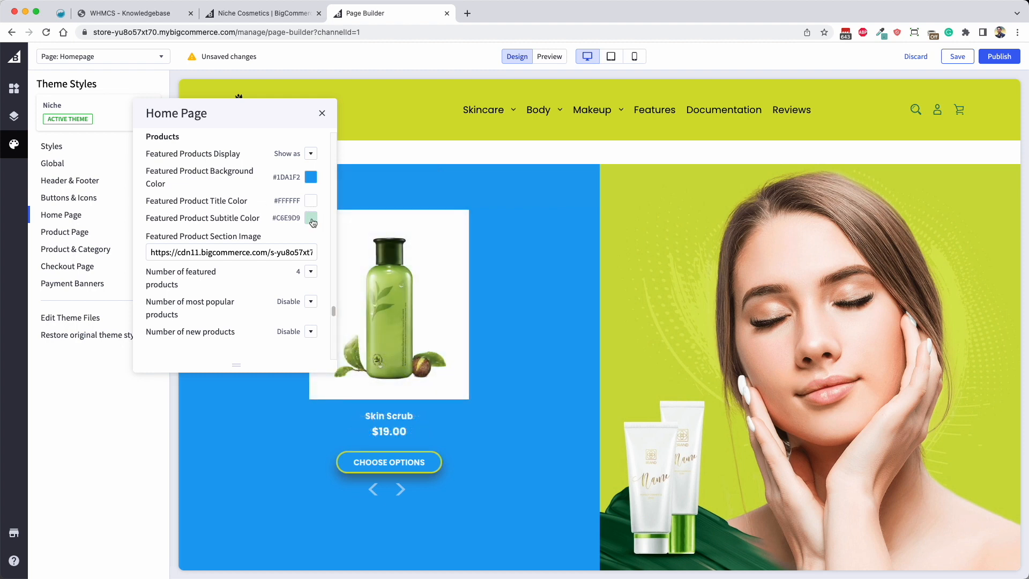
# Step: Check the Number of featured products options and inspect the end of the Featured Product Section Image URL
pyautogui.scroll(-2, 274, 221)
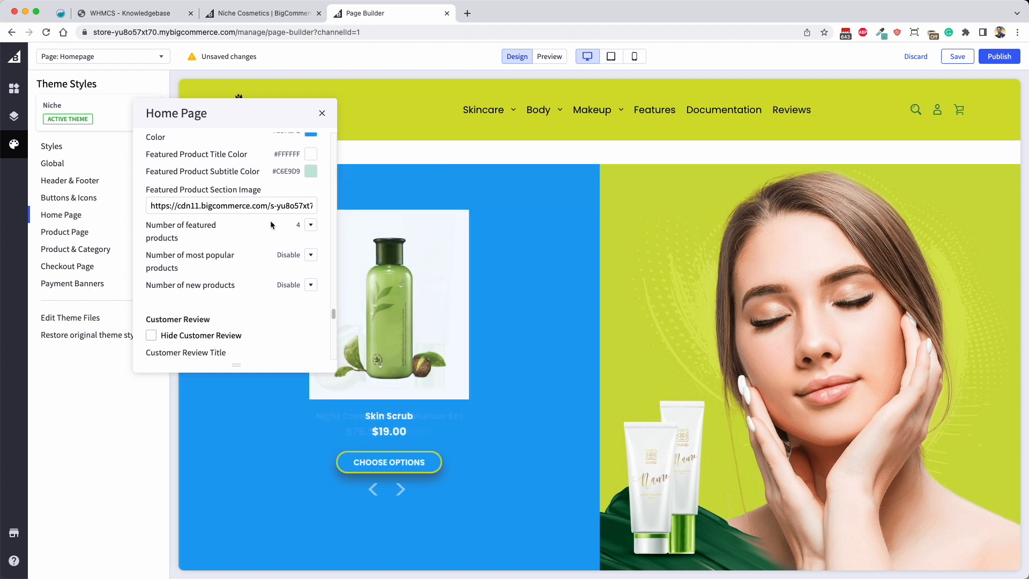
pyautogui.click(310, 229)
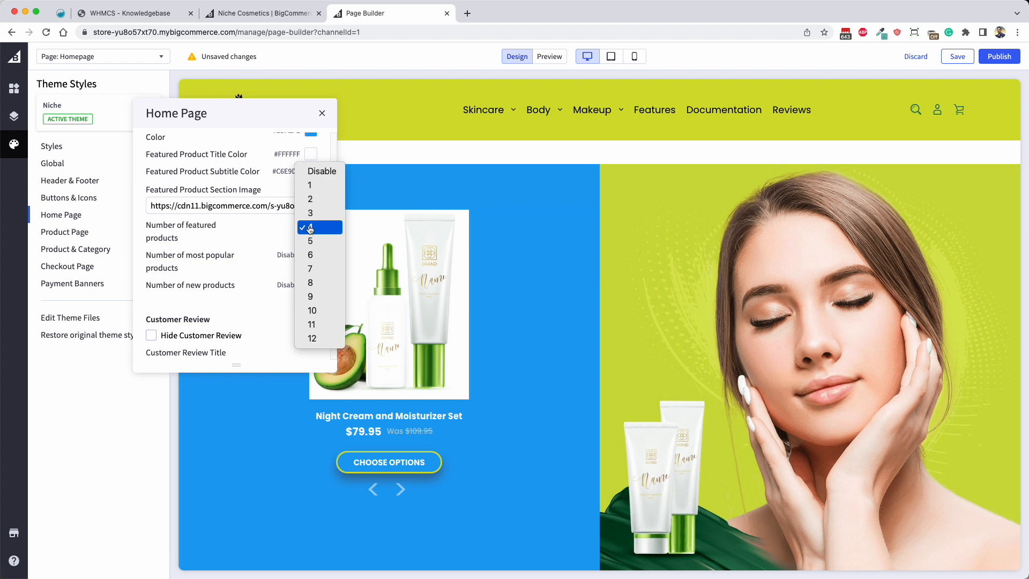
pyautogui.click(227, 235)
pyautogui.moveTo(151, 205); pyautogui.dragTo(346, 209)
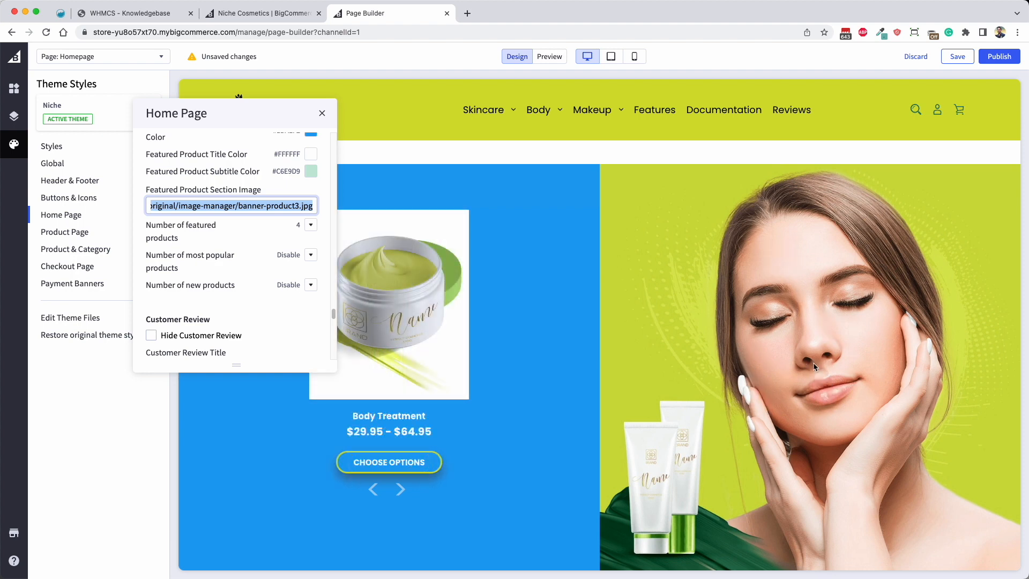
# Step: Set the Featured Products Display to Show as Carousel
pyautogui.scroll(3, 263, 201)
pyautogui.click(310, 195)
pyautogui.click(322, 209)
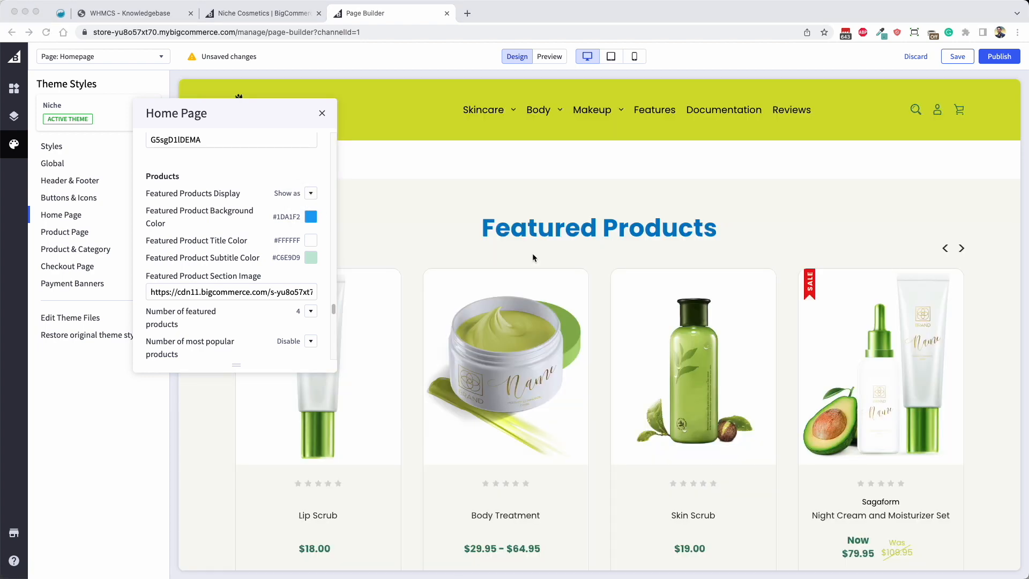
# Step: View the store's product list in a new tab and check the actions available for Pink Lip Stick, including Make featured
pyautogui.click(322, 114)
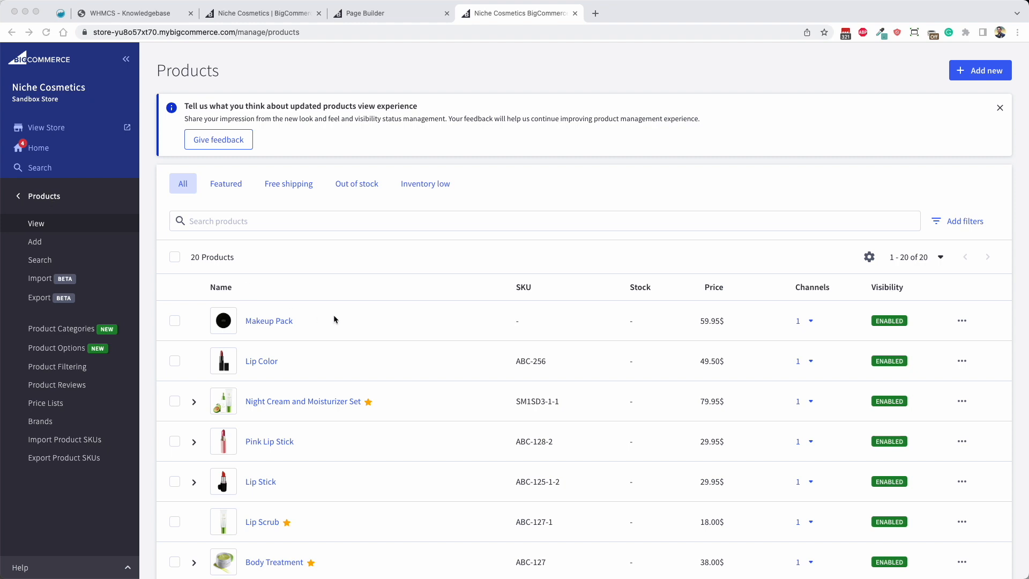
pyautogui.scroll(-3, 429, 368)
pyautogui.scroll(-1, 456, 337)
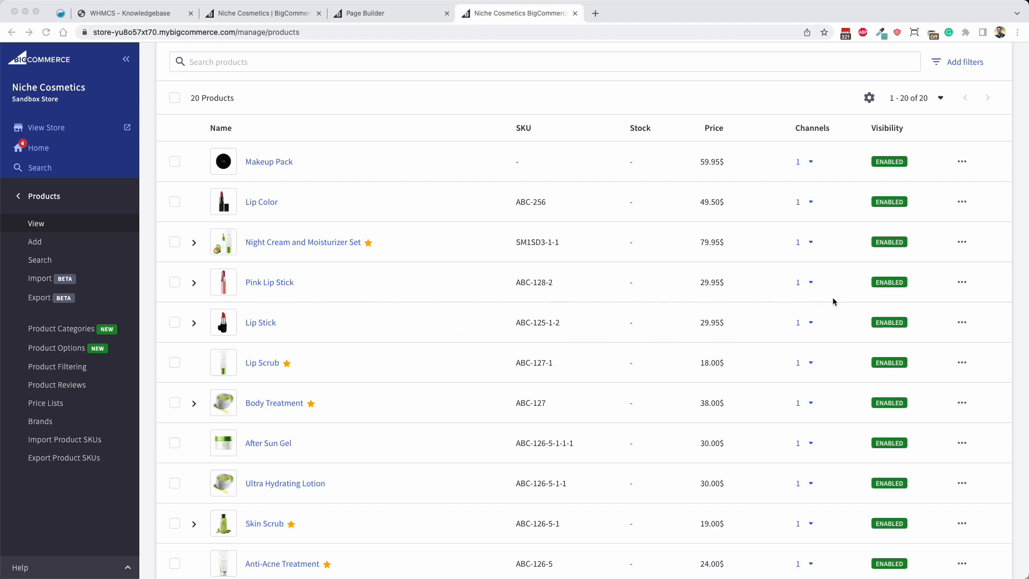
pyautogui.click(962, 285)
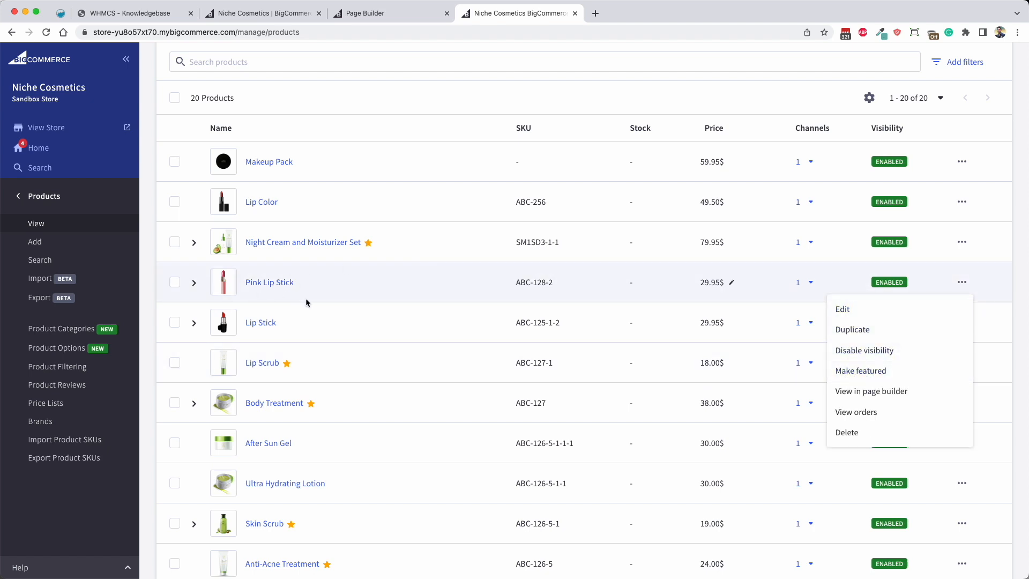
# Step: Return to Page Builder and check the Number of most popular products and Number of new products settings
pyautogui.click(373, 12)
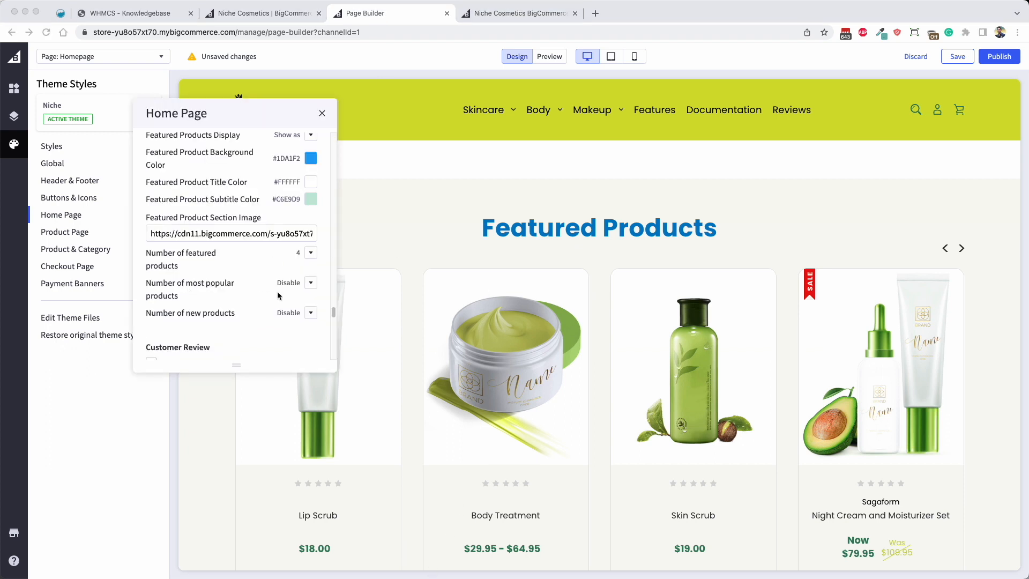
pyautogui.scroll(-1, 278, 295)
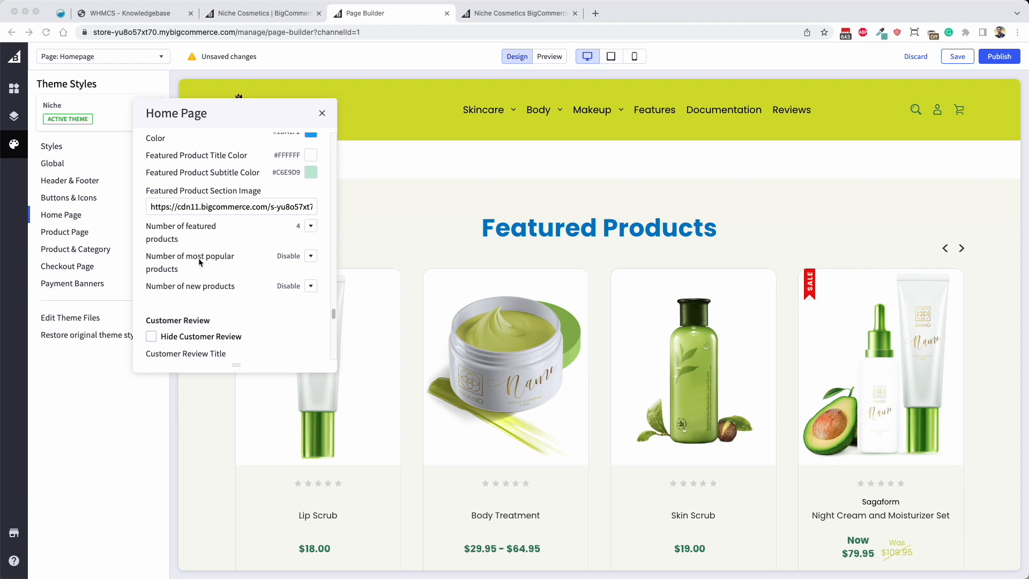
pyautogui.click(310, 257)
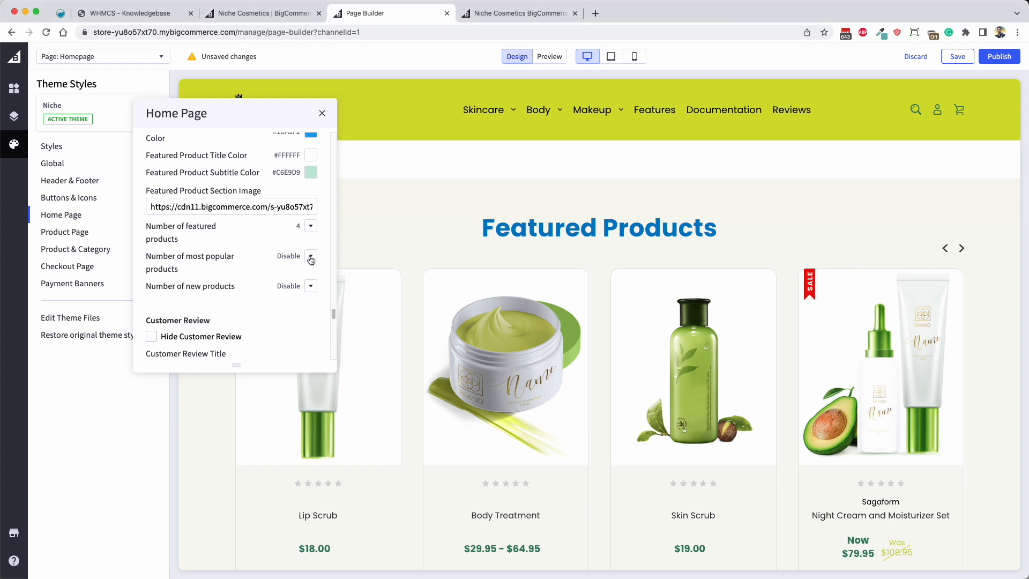
pyautogui.click(185, 258)
# Step: Look over the featured products carousel and locate the Customer Review section in both the preview and the Home Page settings
pyautogui.scroll(-2, 597, 362)
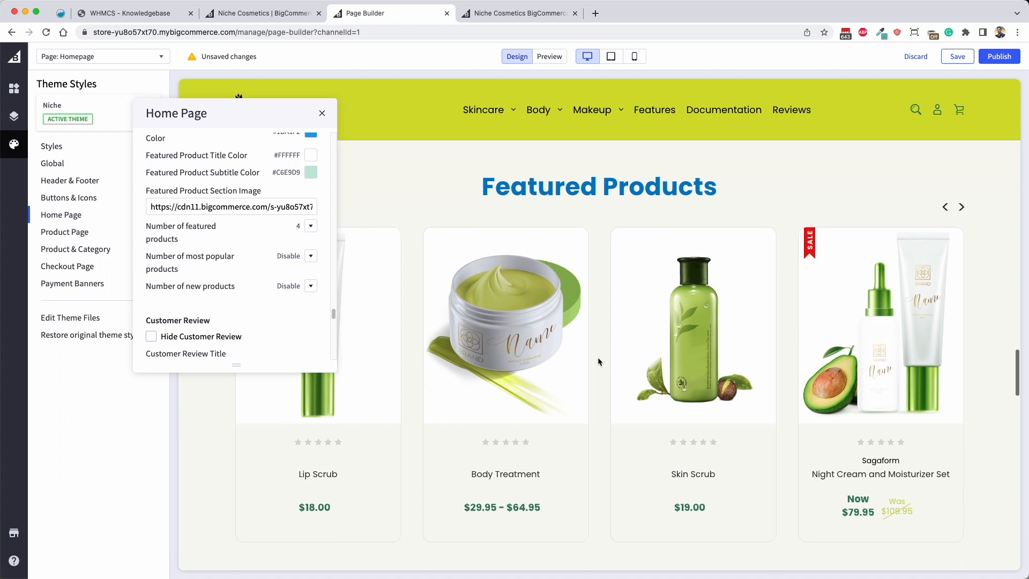
pyautogui.scroll(-10, 625, 329)
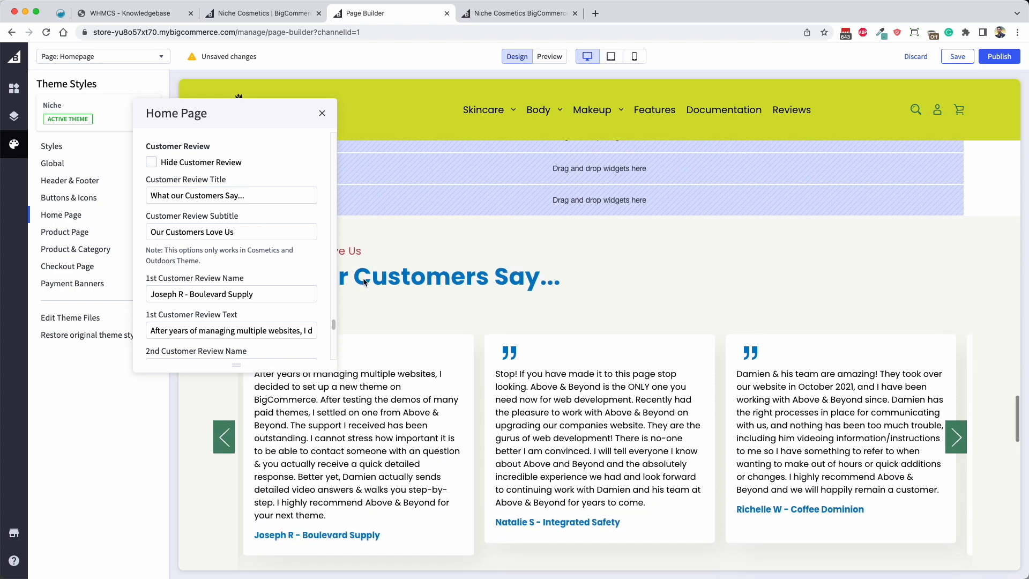
pyautogui.scroll(4, 362, 278)
pyautogui.scroll(-1, 363, 276)
pyautogui.scroll(-3, 363, 275)
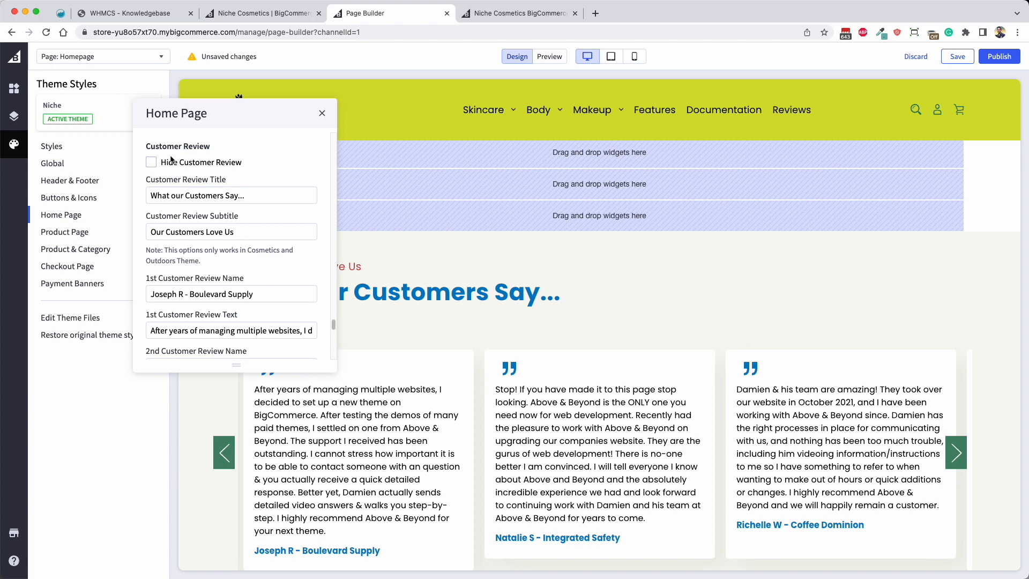
# Step: Compare the Customer Review title, subtitle and 1st Customer Review Name fields with the reviews section in the preview
pyautogui.moveTo(151, 195); pyautogui.dragTo(249, 194)
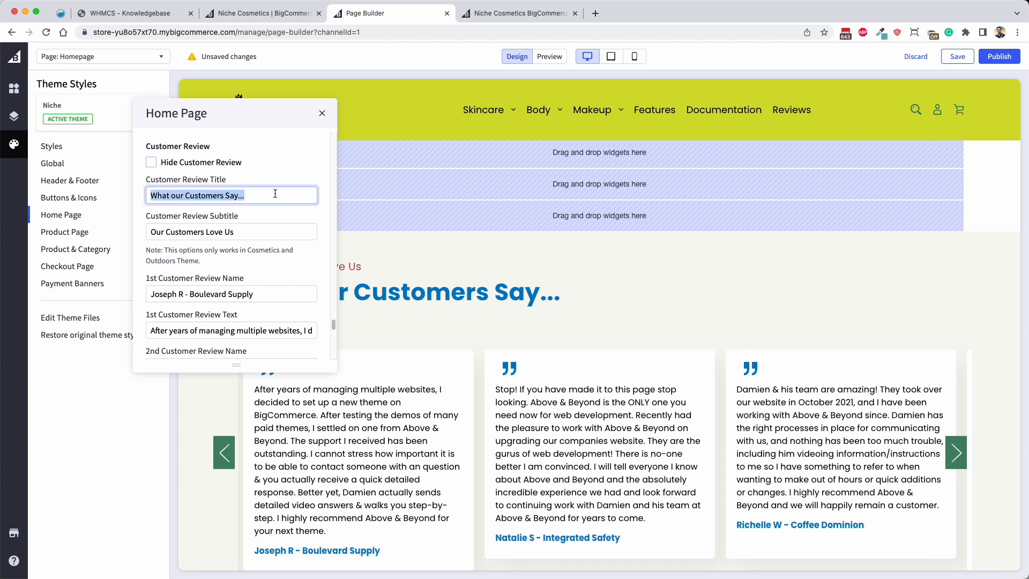
pyautogui.moveTo(161, 231); pyautogui.dragTo(251, 234)
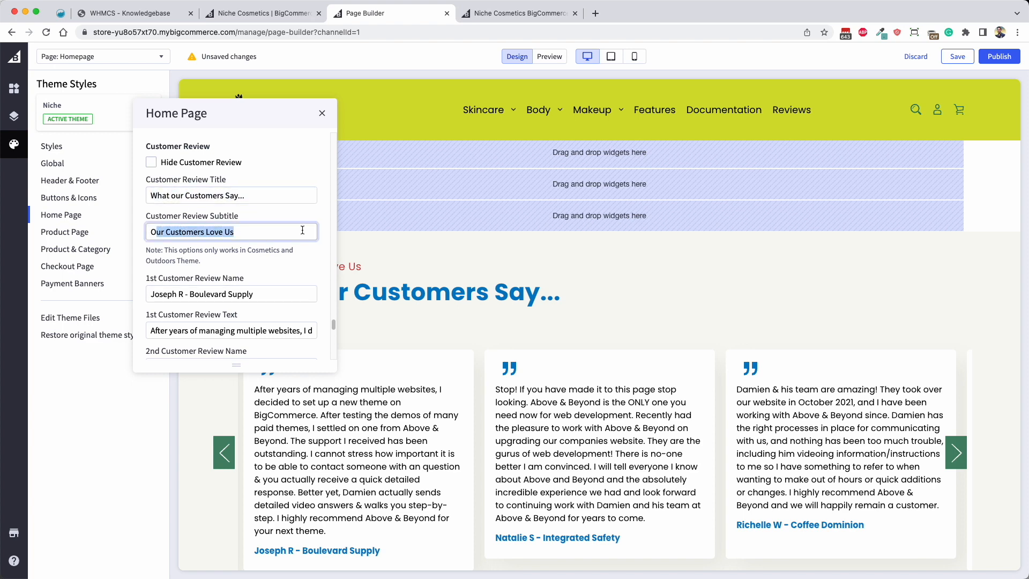
pyautogui.scroll(-3, 186, 239)
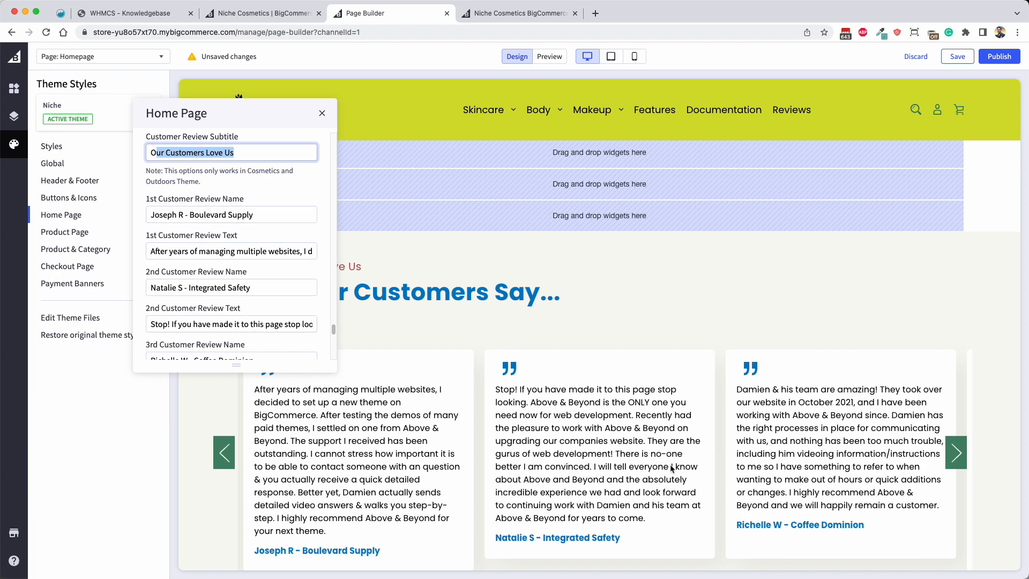
pyautogui.moveTo(146, 213); pyautogui.dragTo(328, 214)
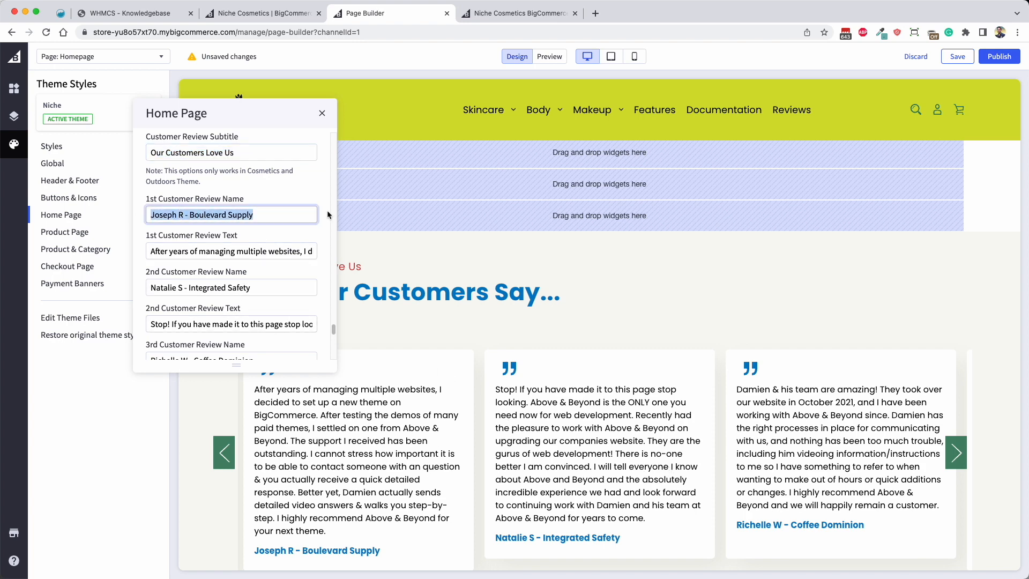
# Step: Look through the name and text fields for the 1st to 4th customer reviews in the Home Page settings
pyautogui.moveTo(150, 250); pyautogui.dragTo(259, 268)
pyautogui.scroll(-2, 160, 287)
pyautogui.scroll(-2, 260, 269)
pyautogui.click(151, 256)
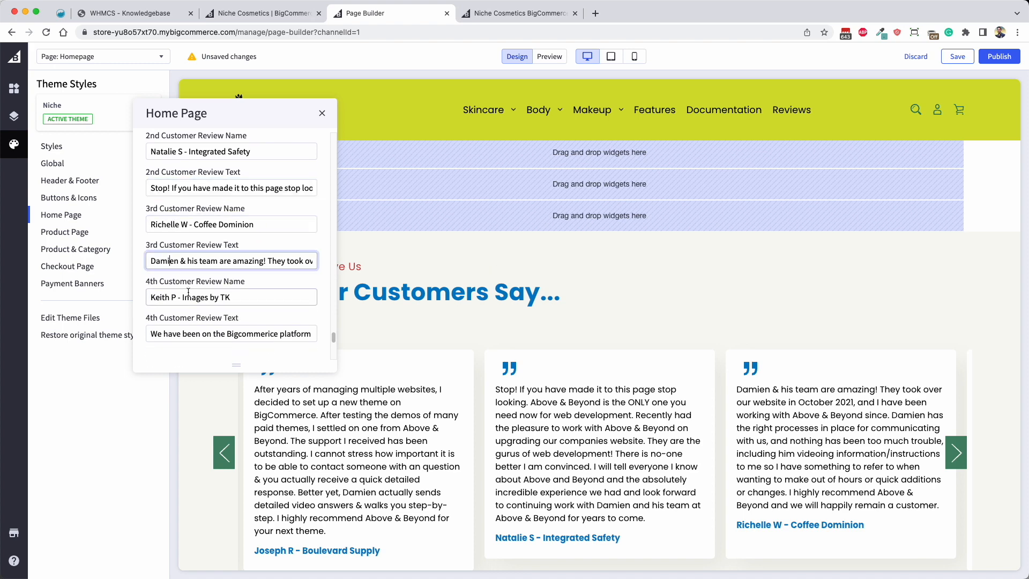
pyautogui.scroll(-2, 215, 292)
# Step: Compare the Blog Section heading and subheading settings with the news section in the preview, and locate the Instagram Feed settings
pyautogui.scroll(-3, 579, 284)
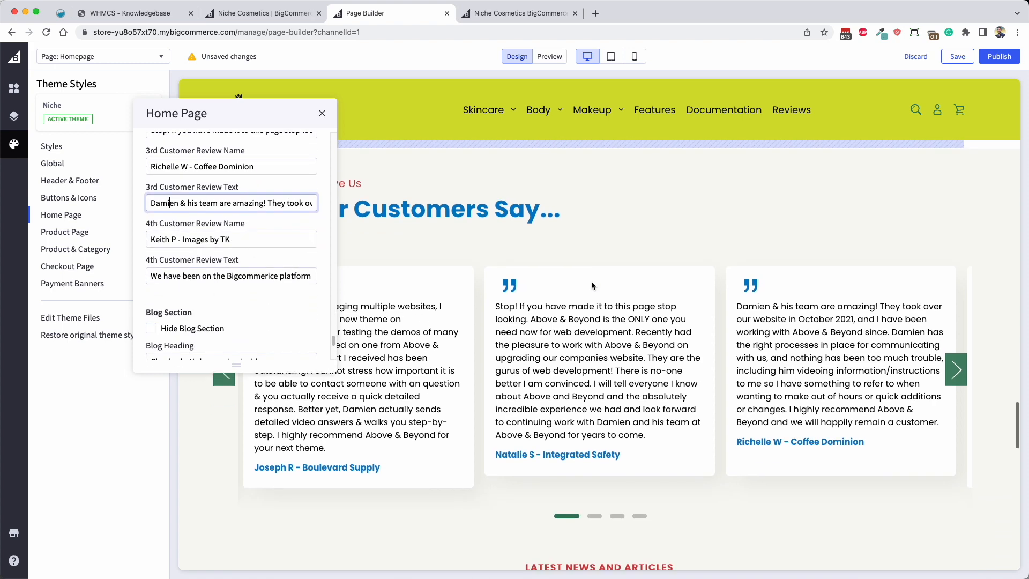
pyautogui.scroll(-8, 616, 429)
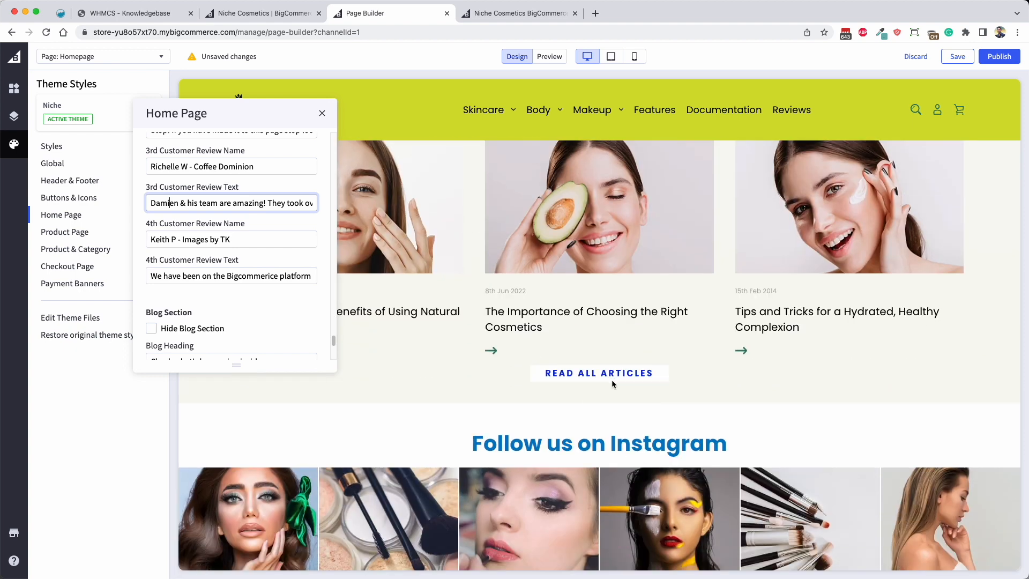
pyautogui.scroll(7, 616, 385)
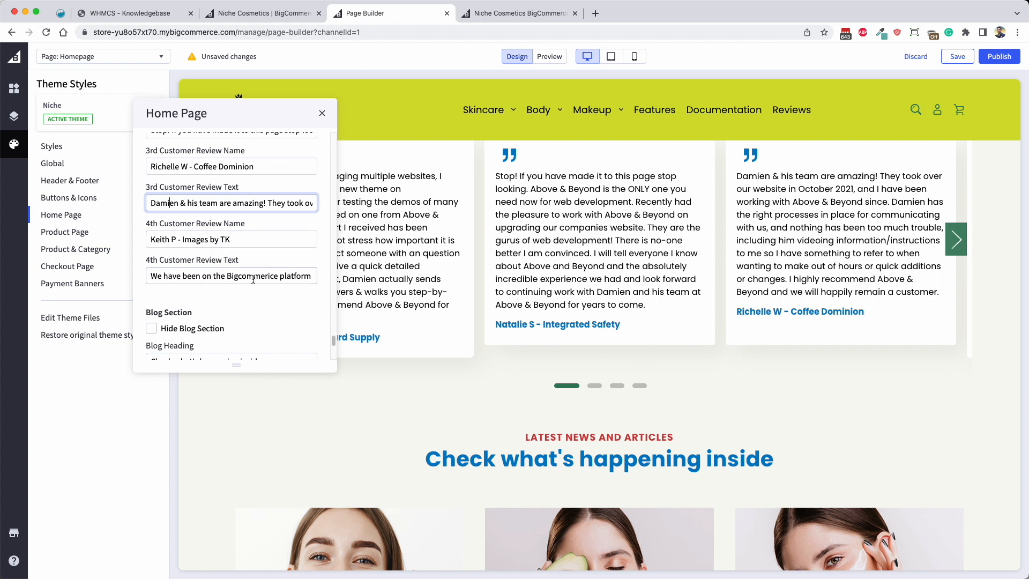
pyautogui.scroll(-5, 253, 278)
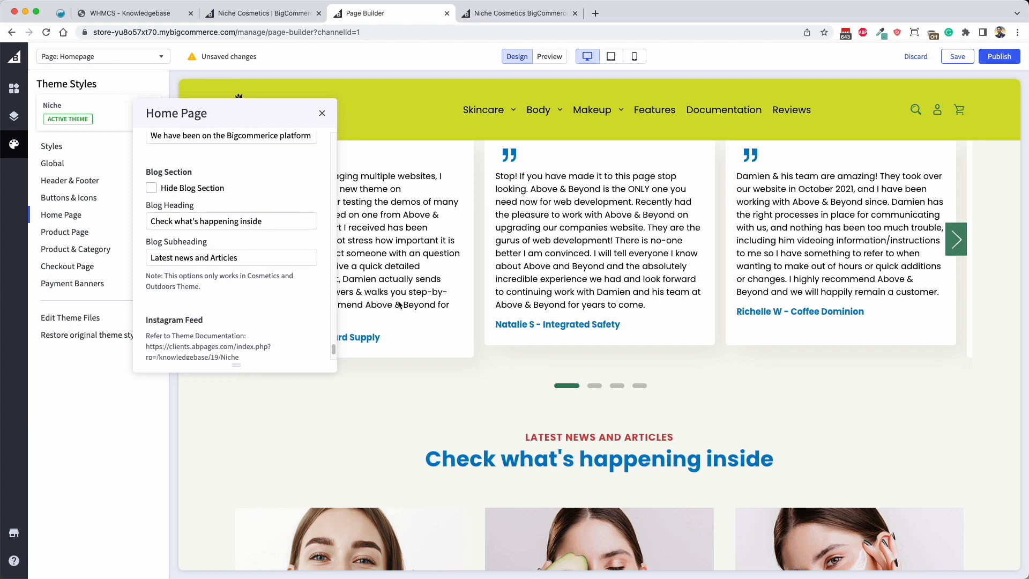
pyautogui.scroll(-3, 546, 323)
pyautogui.scroll(-2, 546, 324)
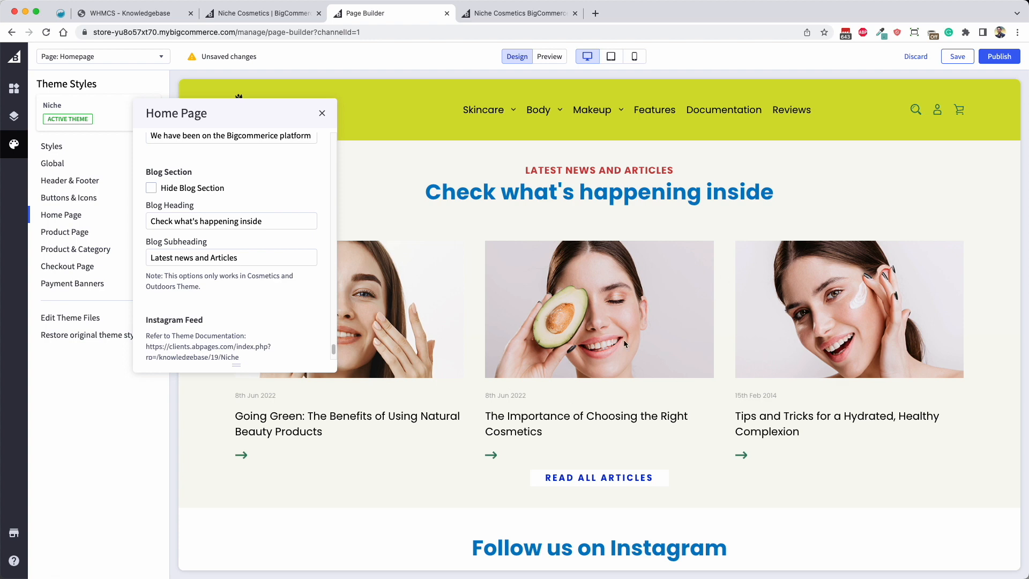
pyautogui.scroll(-4, 535, 338)
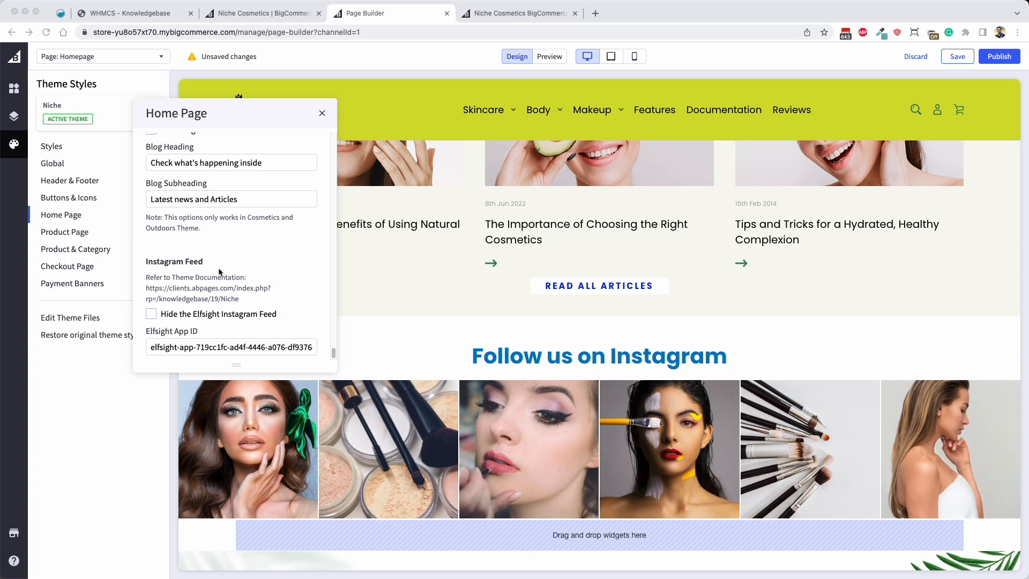